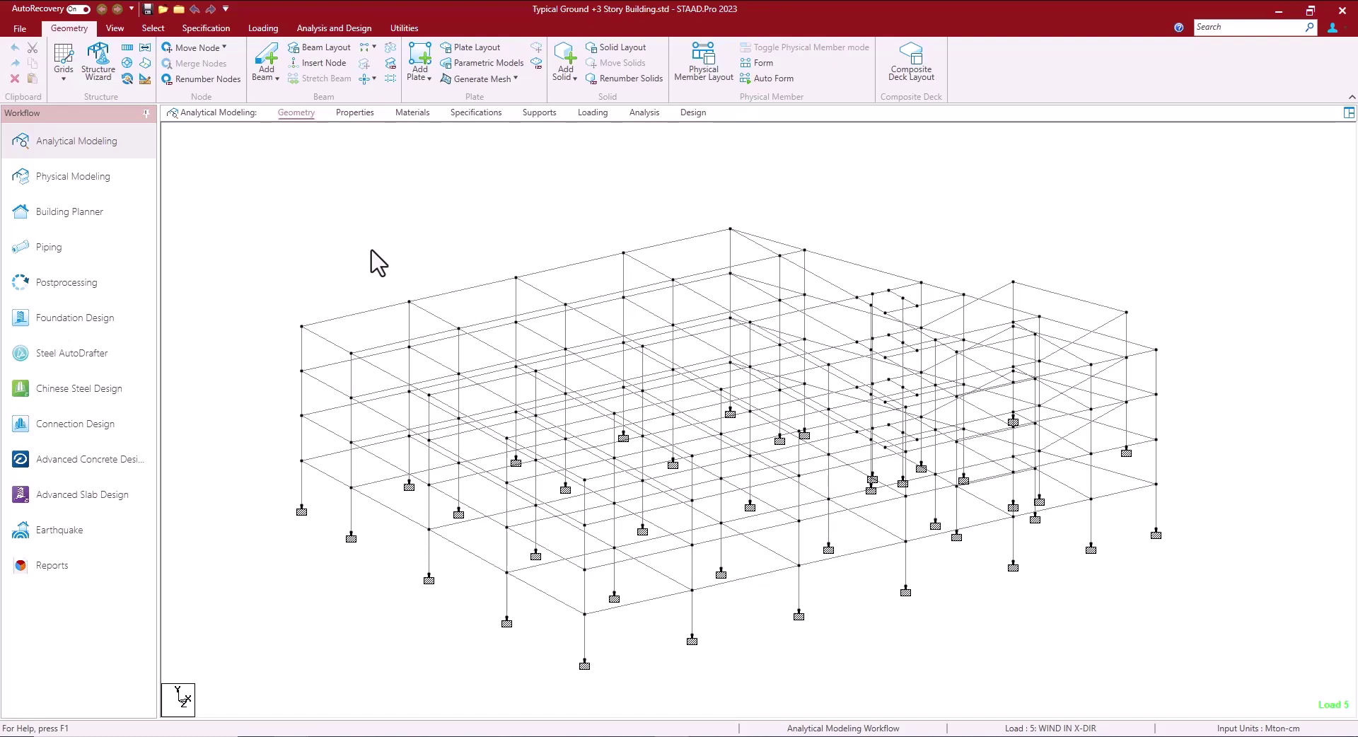
# Export the STAAD.Pro building frame model as an ADINA (*.in) command input file.
pyautogui.click(19, 30)
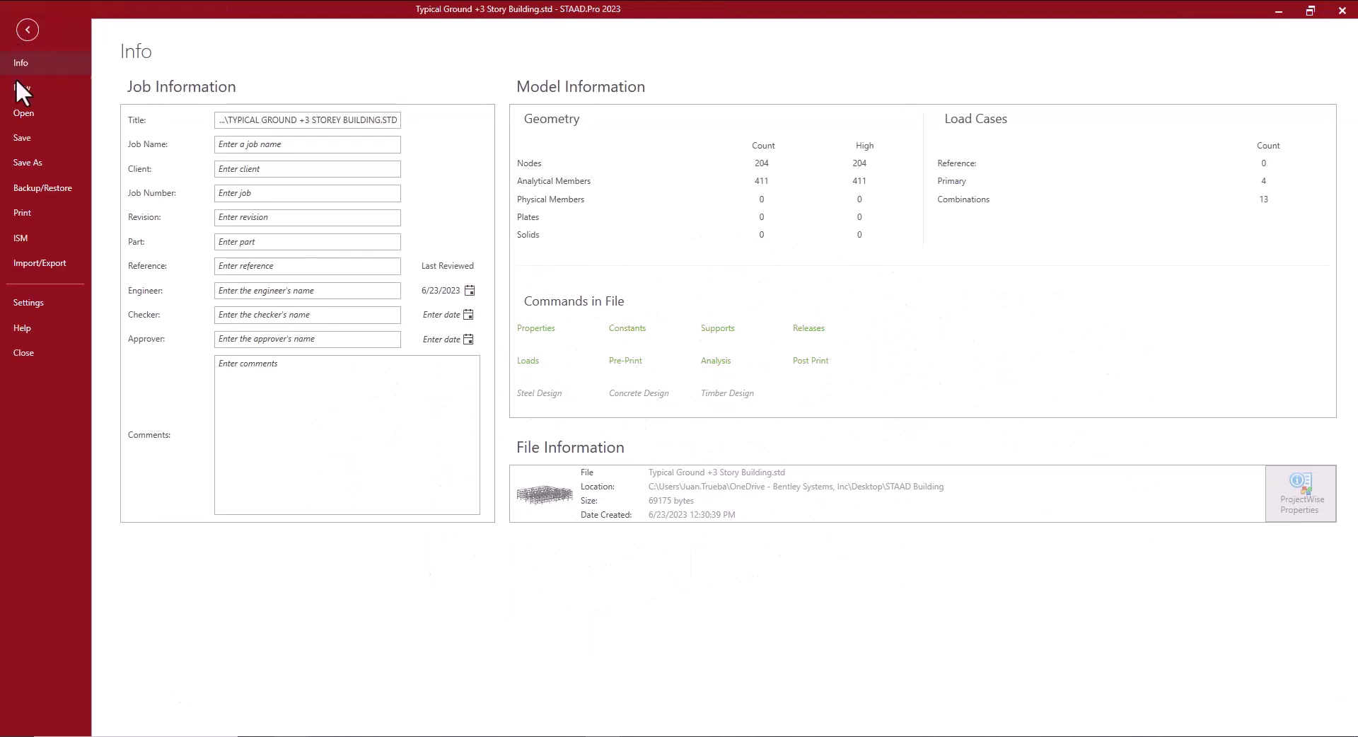
pyautogui.click(68, 266)
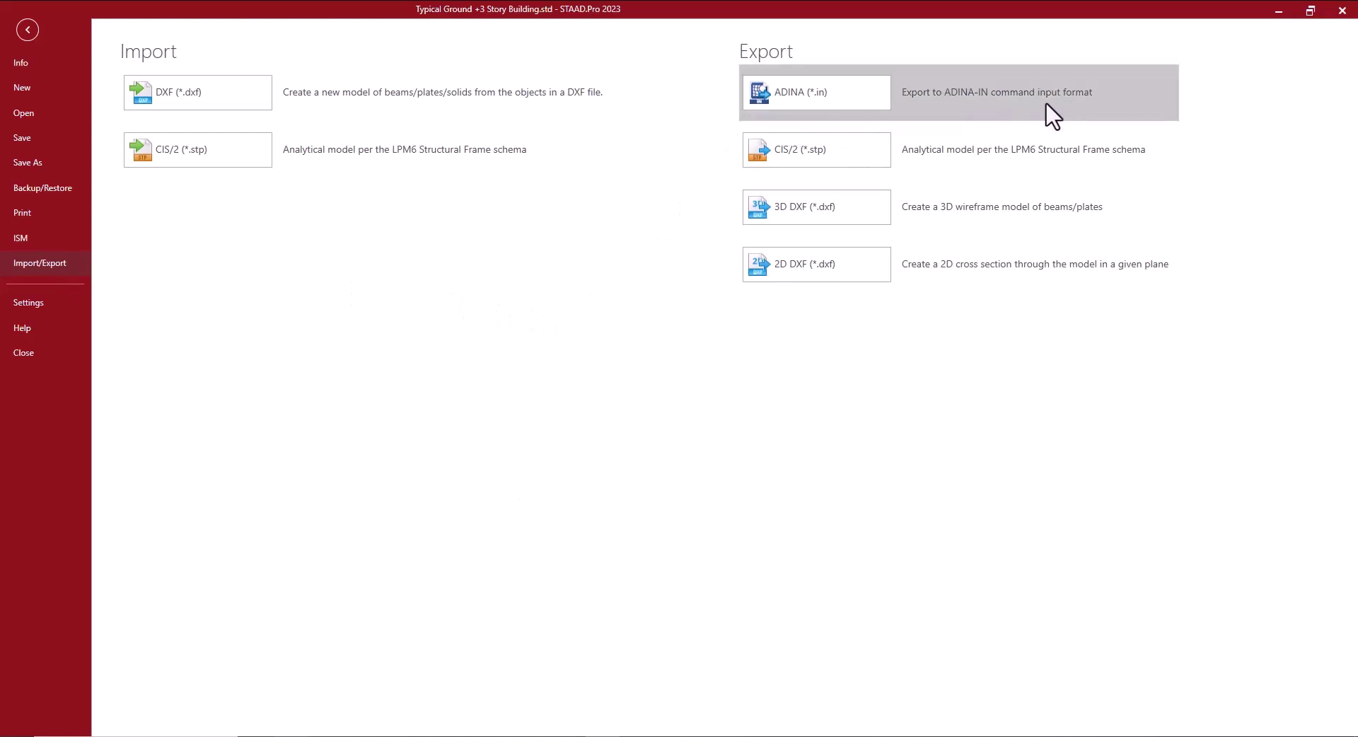
pyautogui.click(860, 96)
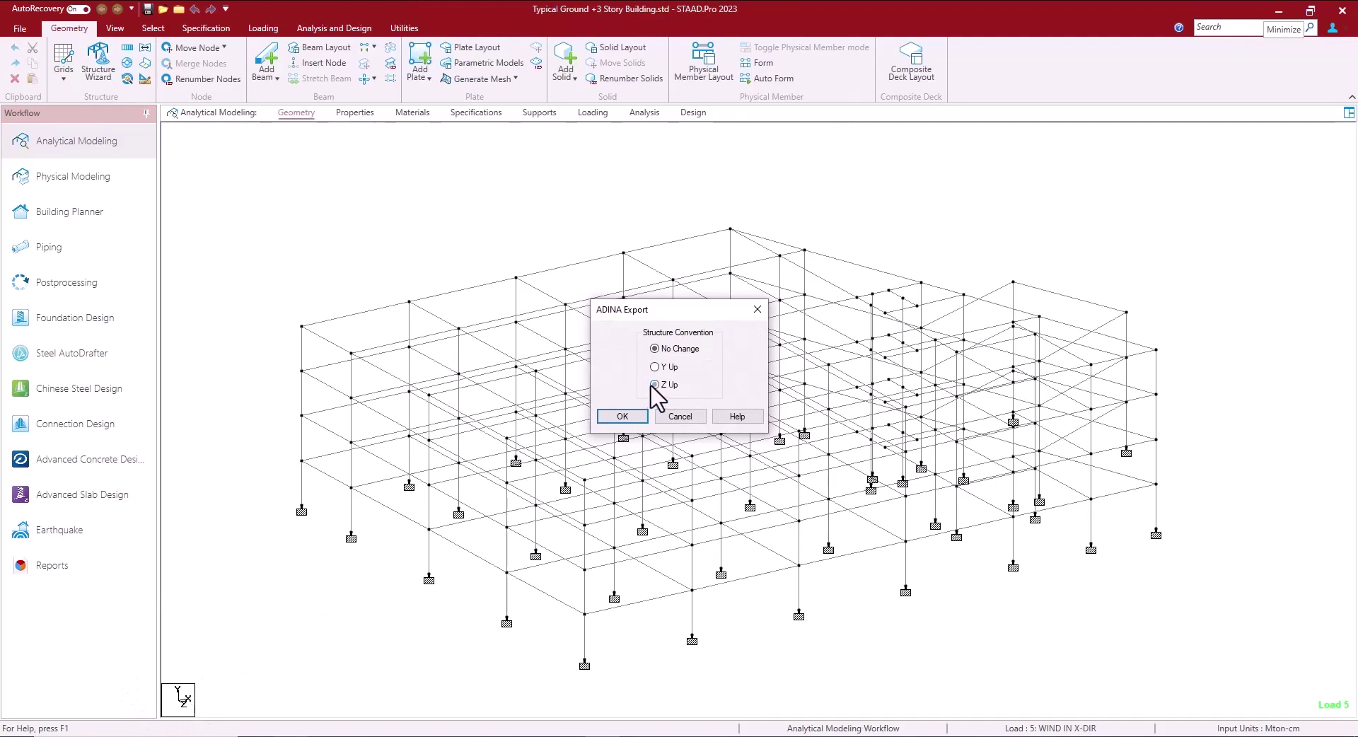
pyautogui.click(622, 417)
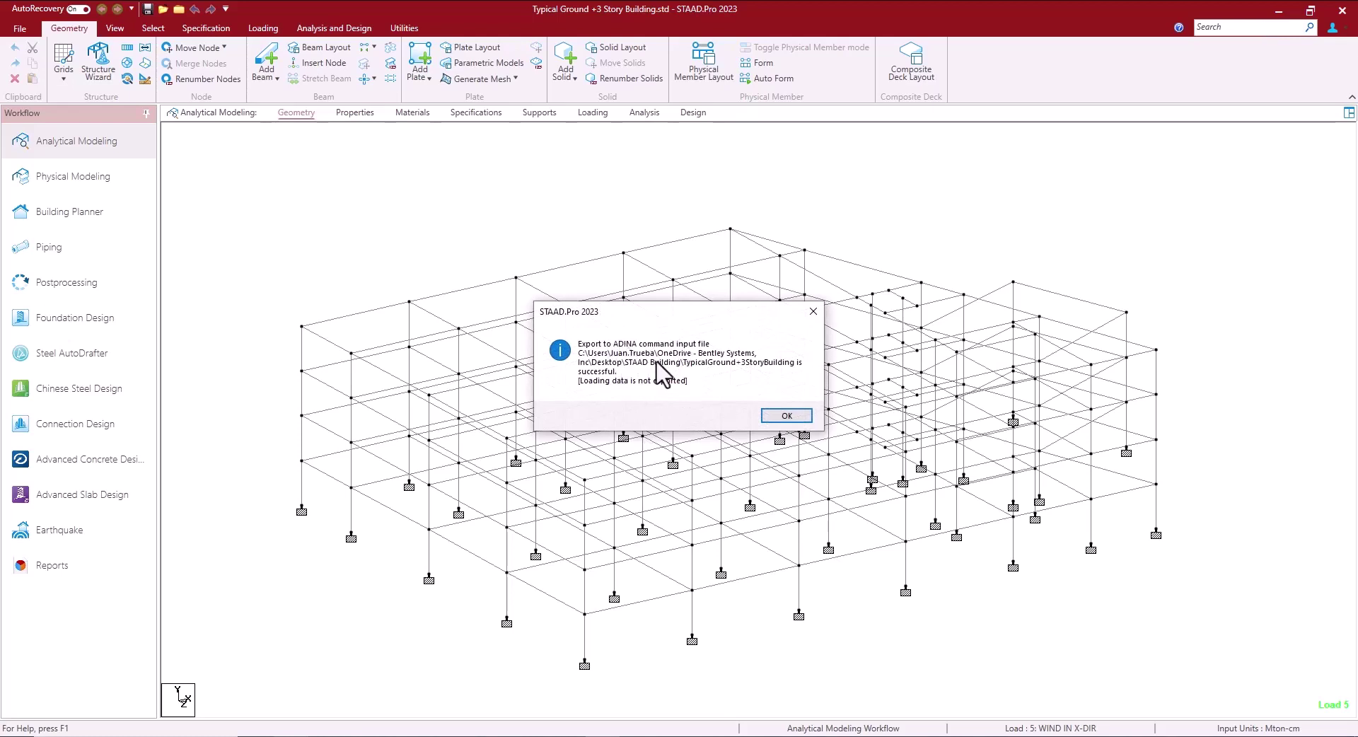
pyautogui.click(781, 416)
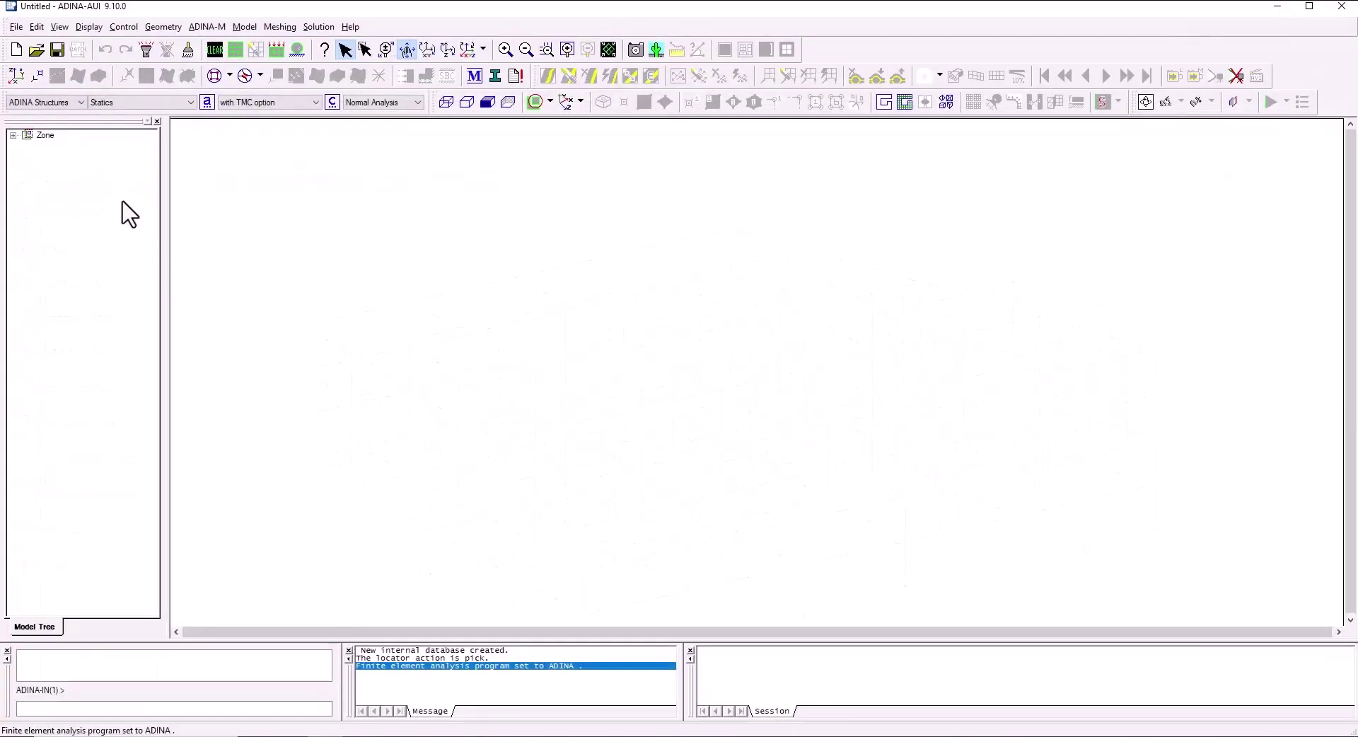
# Open the TypicalGround+3StoryBuilding batch file from Desktop > STAAD Building in ADINA-AUI.
pyautogui.click(17, 27)
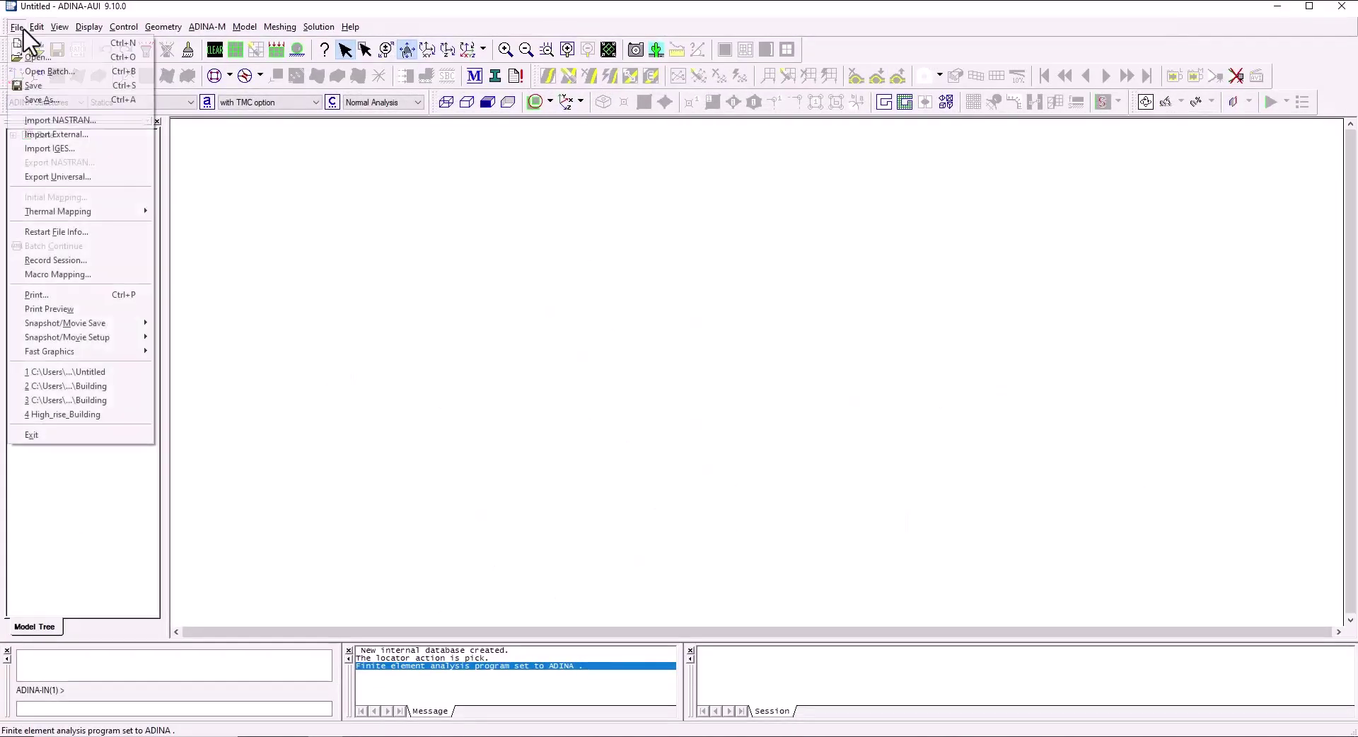
pyautogui.click(50, 72)
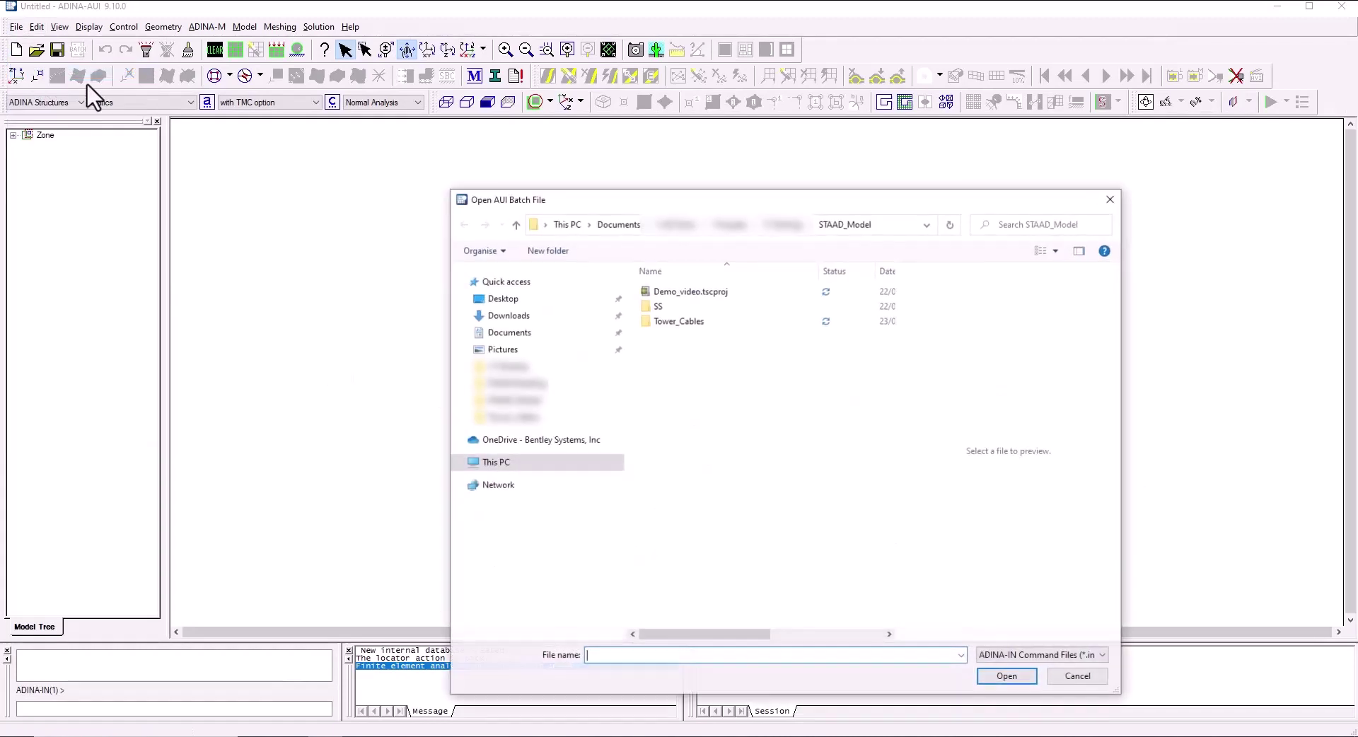
pyautogui.click(503, 299)
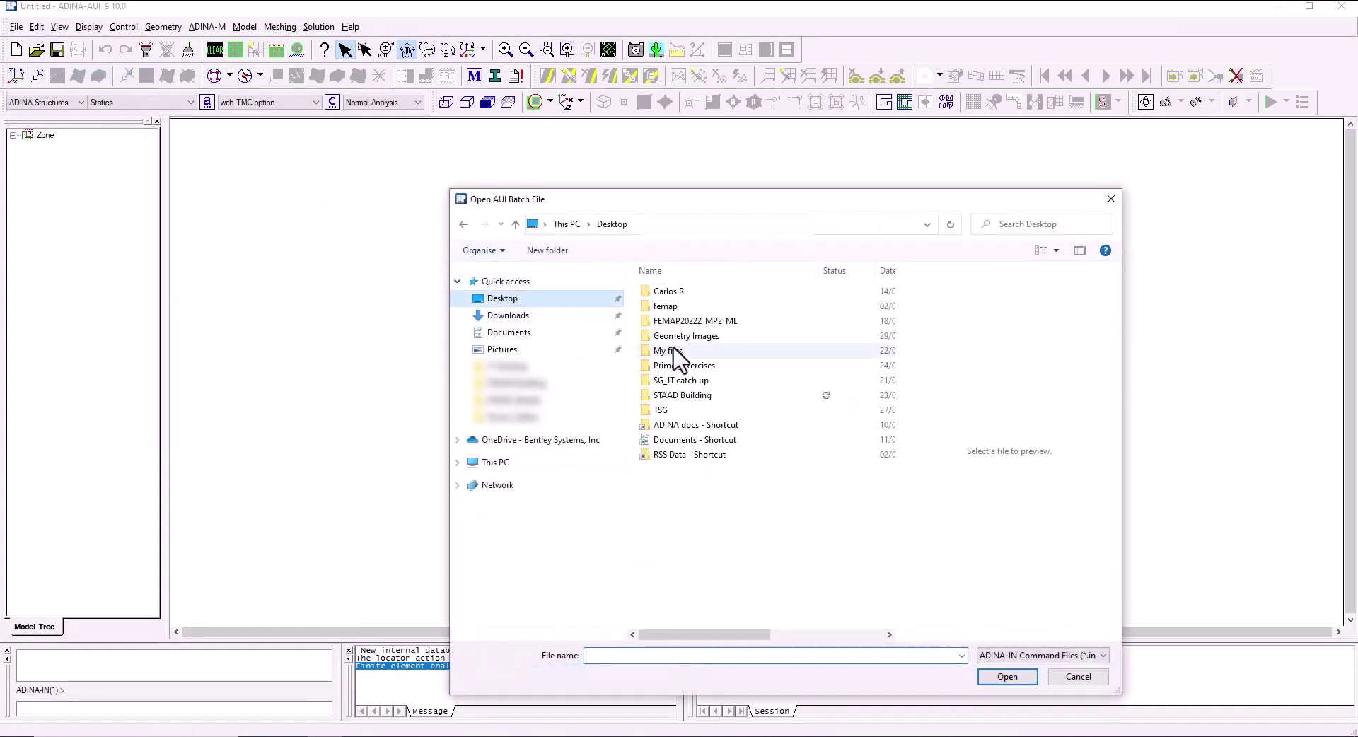
pyautogui.doubleClick(683, 397)
pyautogui.doubleClick(679, 296)
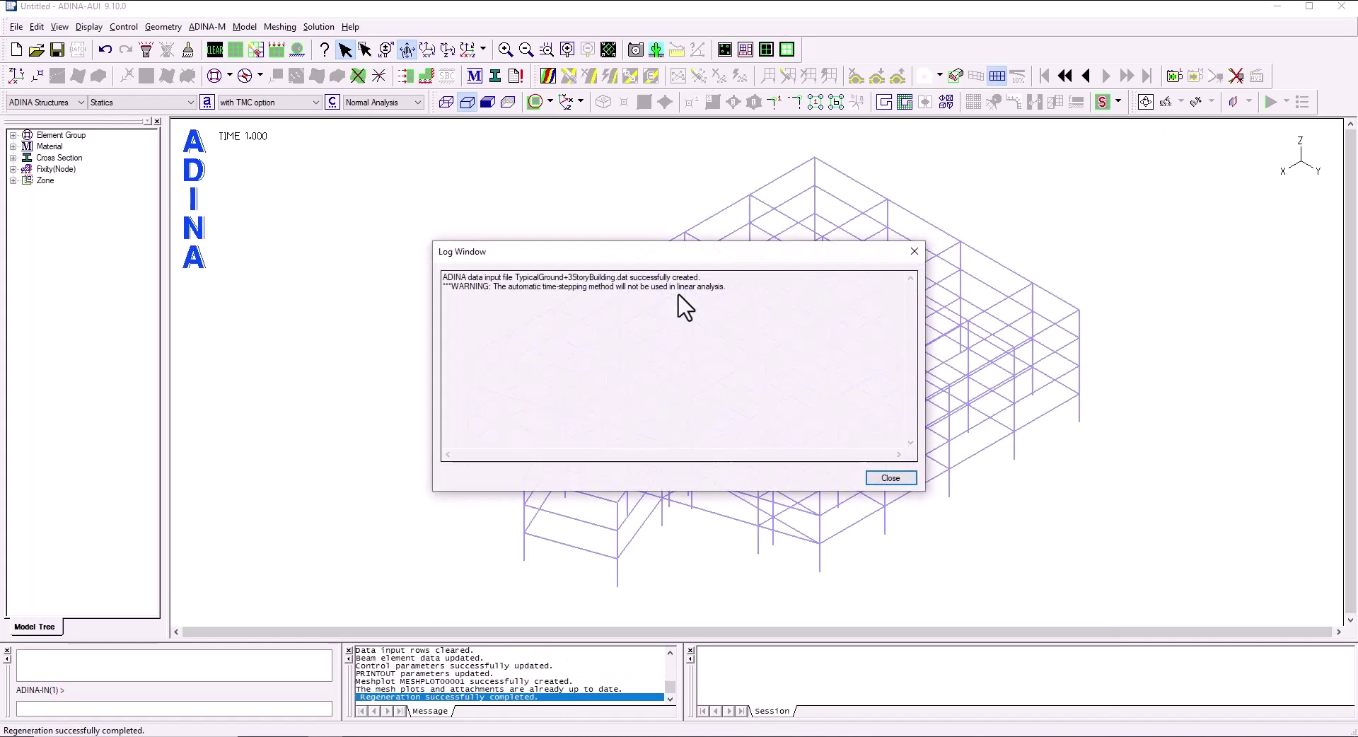
# Close the log window, reframe the building frame, and set analysis type to Dynamics-Implicit.
pyautogui.click(878, 480)
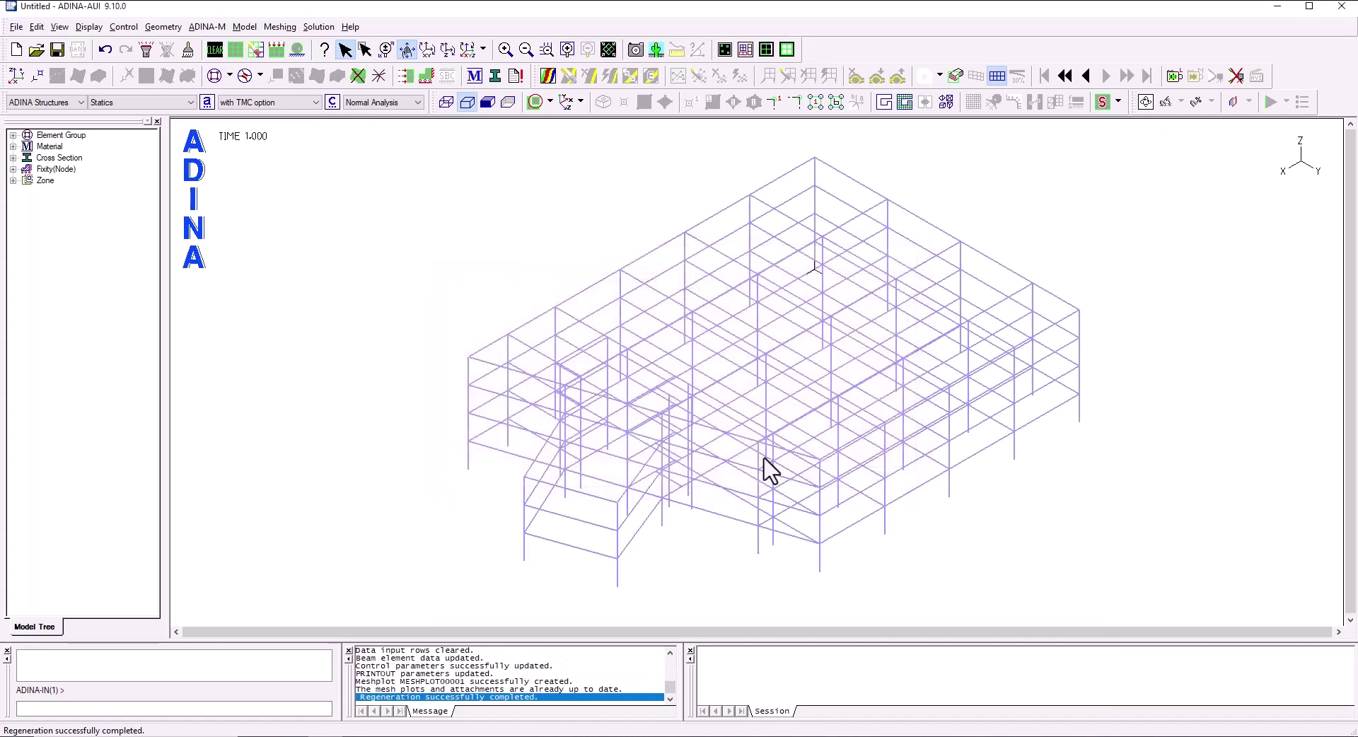
pyautogui.moveTo(767, 470); pyautogui.dragTo(717, 365)
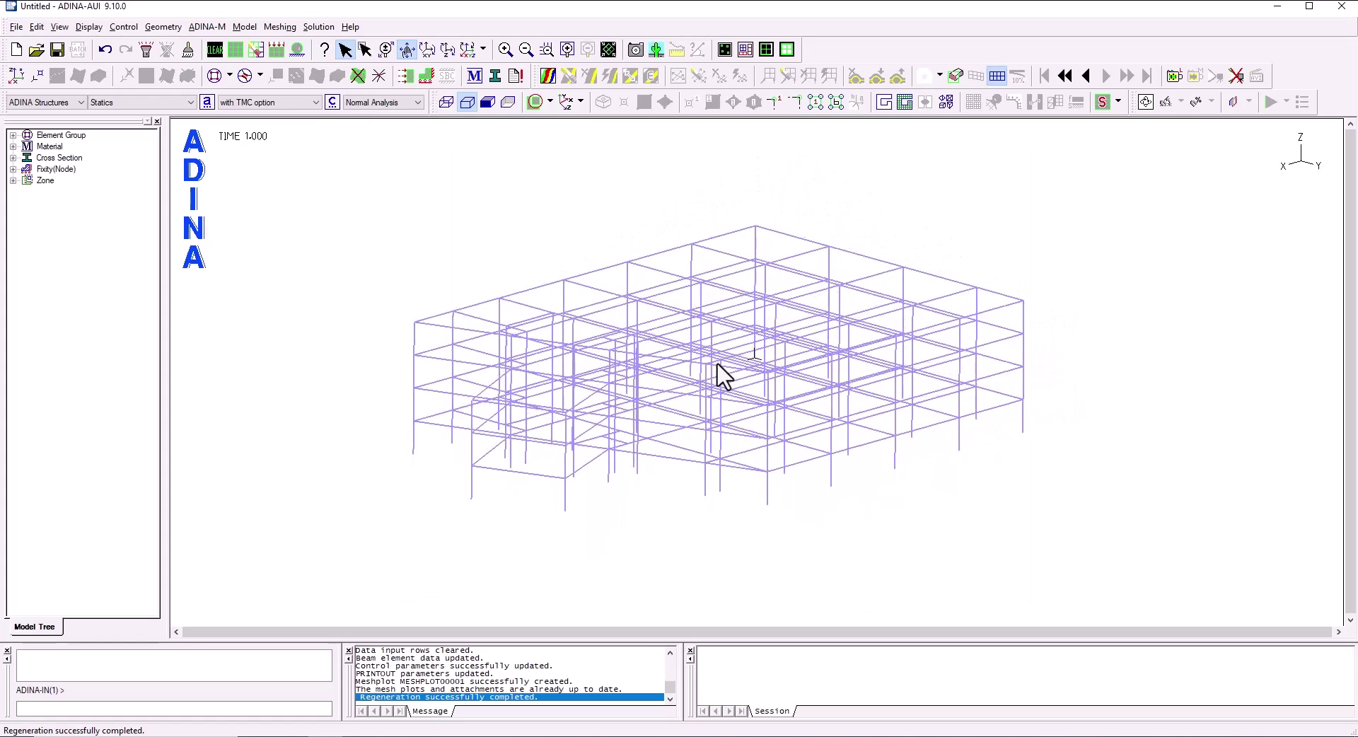
pyautogui.moveTo(704, 422); pyautogui.dragTo(925, 370)
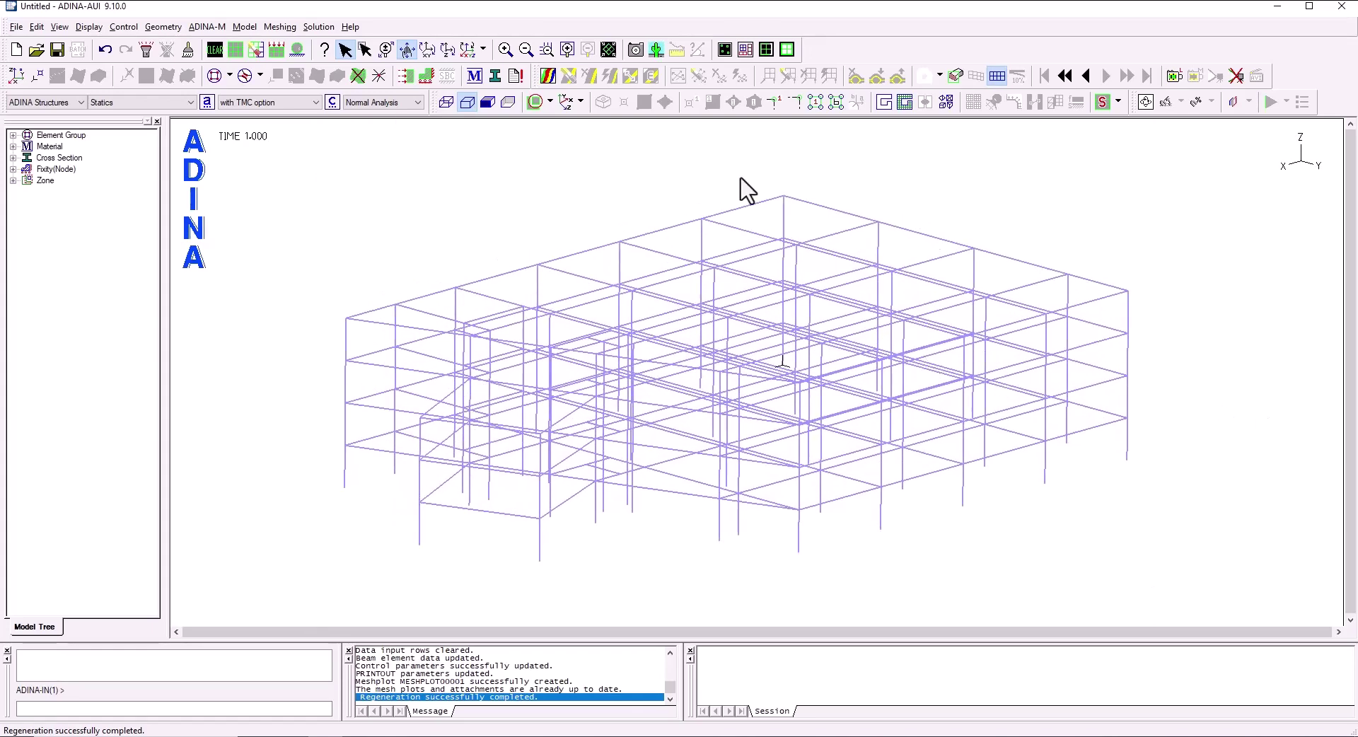
pyautogui.click(190, 103)
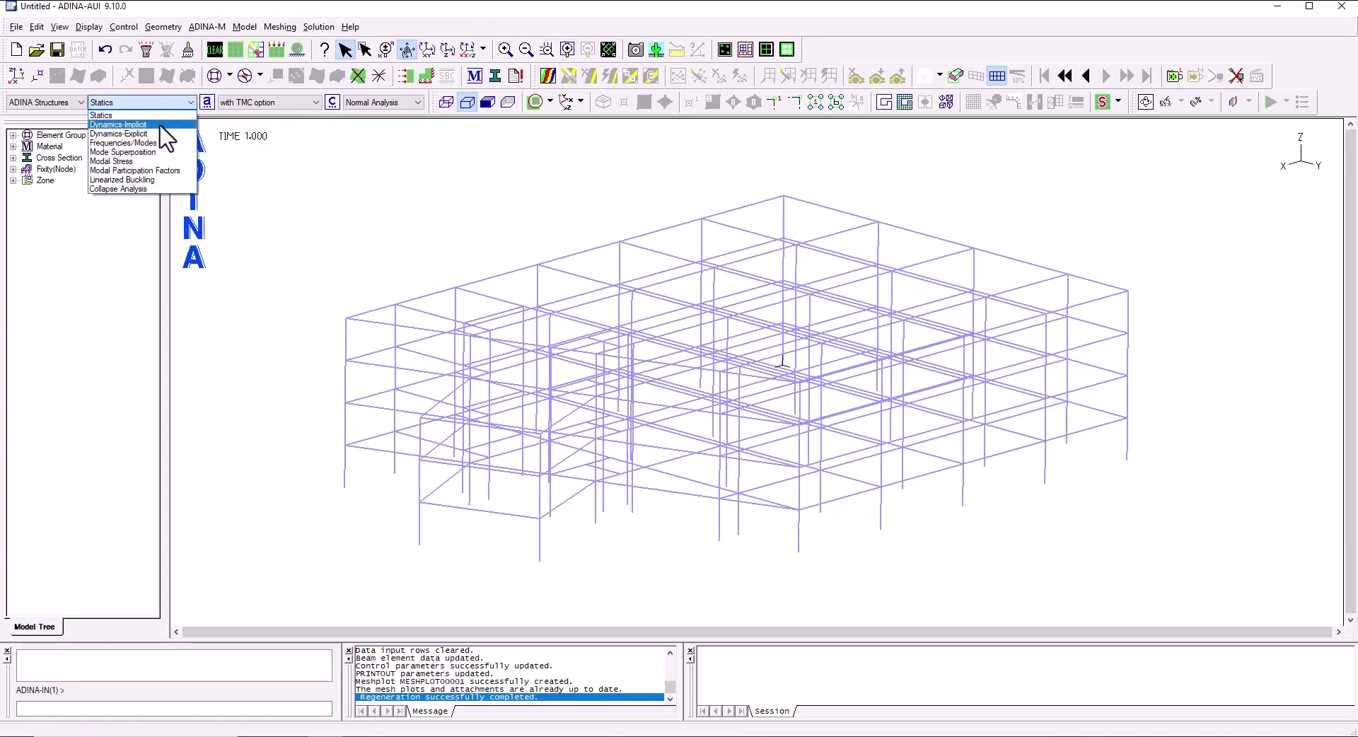
pyautogui.click(167, 125)
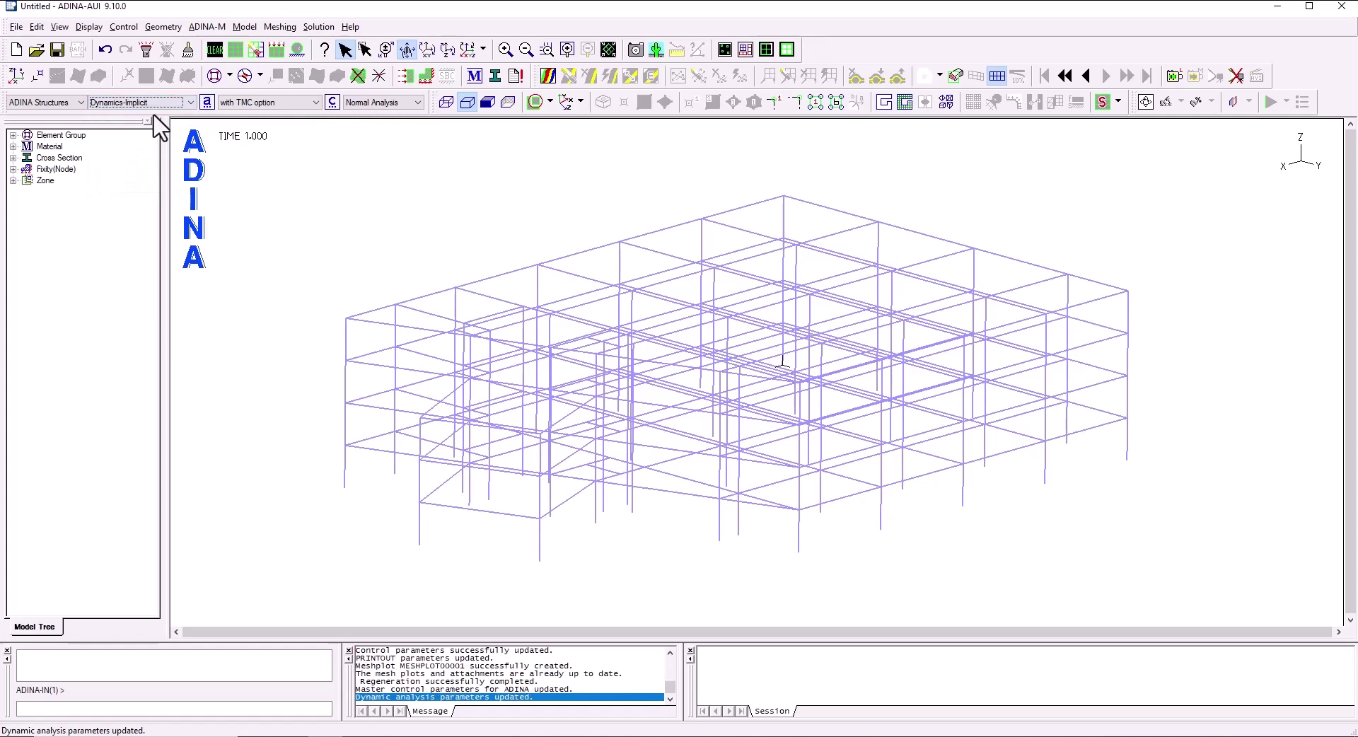
# Define the default time step as 800 steps of magnitude 0.02 and save it.
pyautogui.click(125, 27)
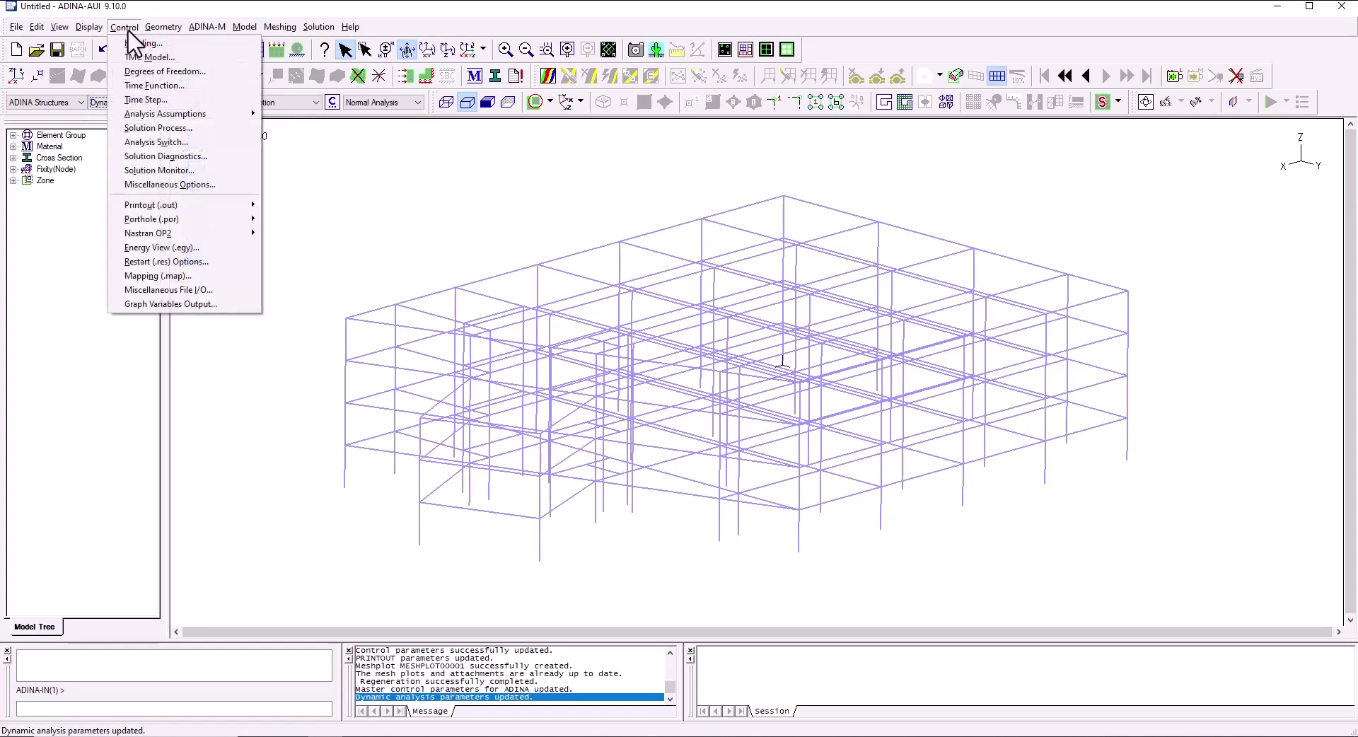
pyautogui.click(144, 100)
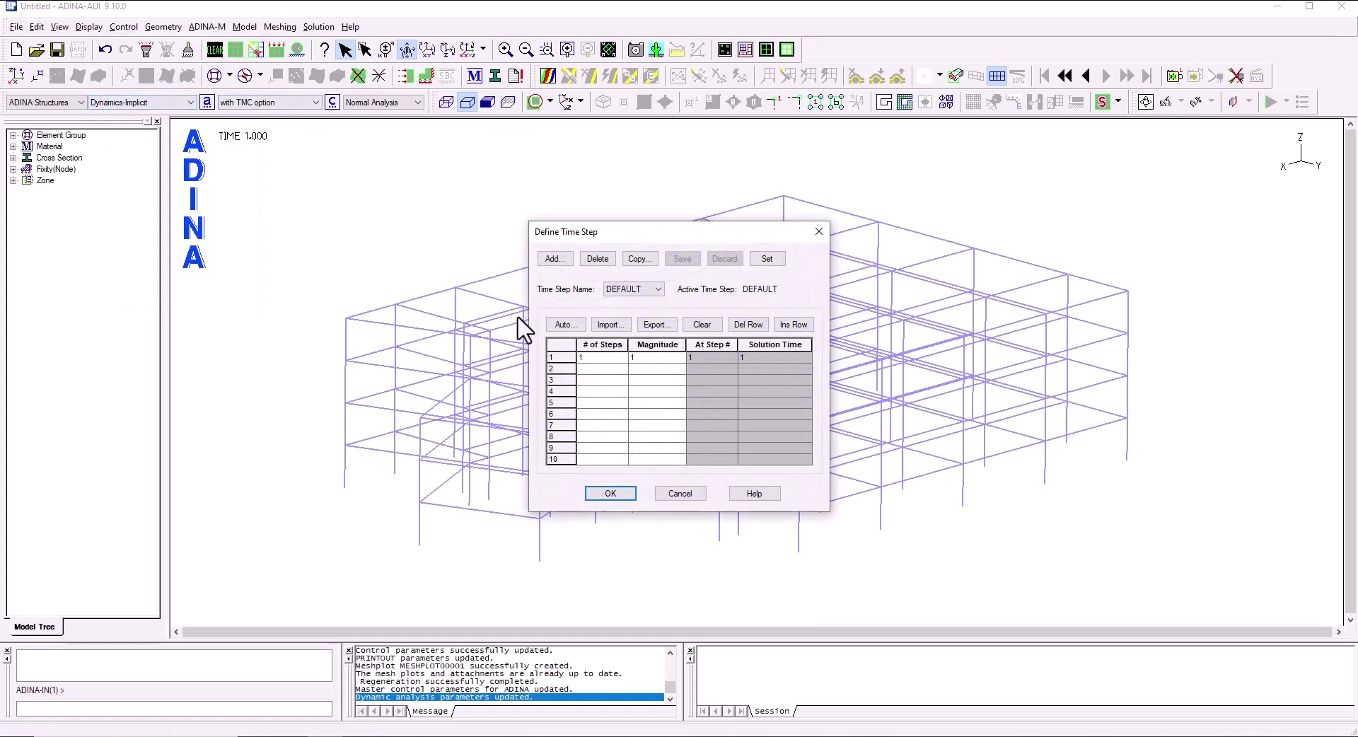
pyautogui.click(593, 360)
pyautogui.write('800')
pyautogui.click(657, 359)
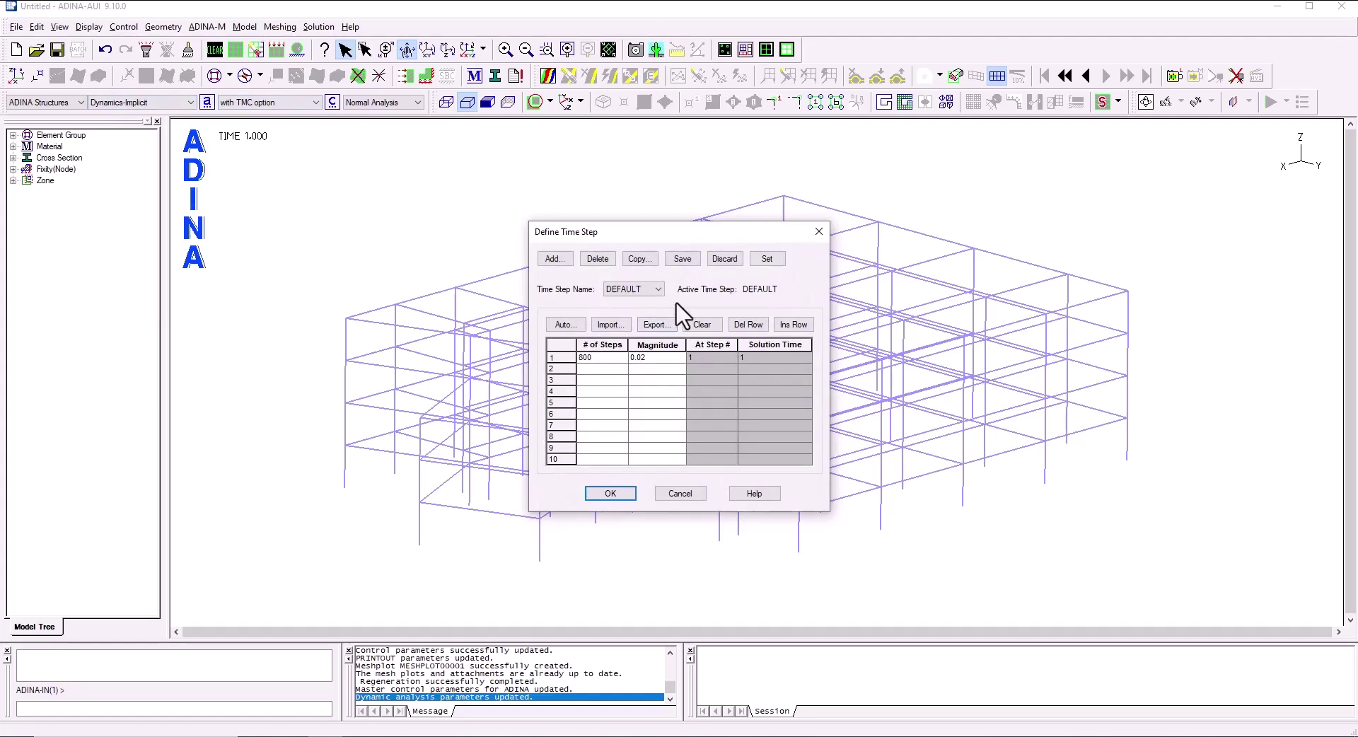
pyautogui.click(683, 259)
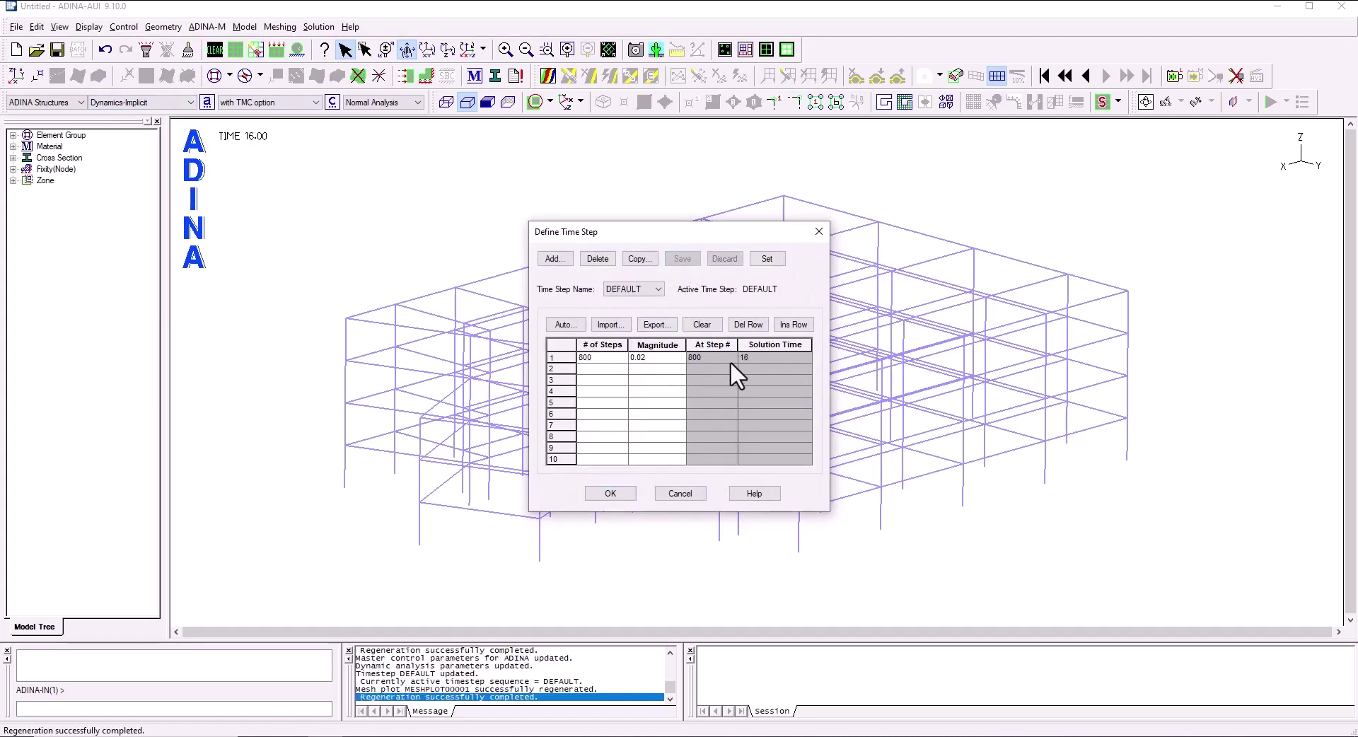
pyautogui.click(609, 494)
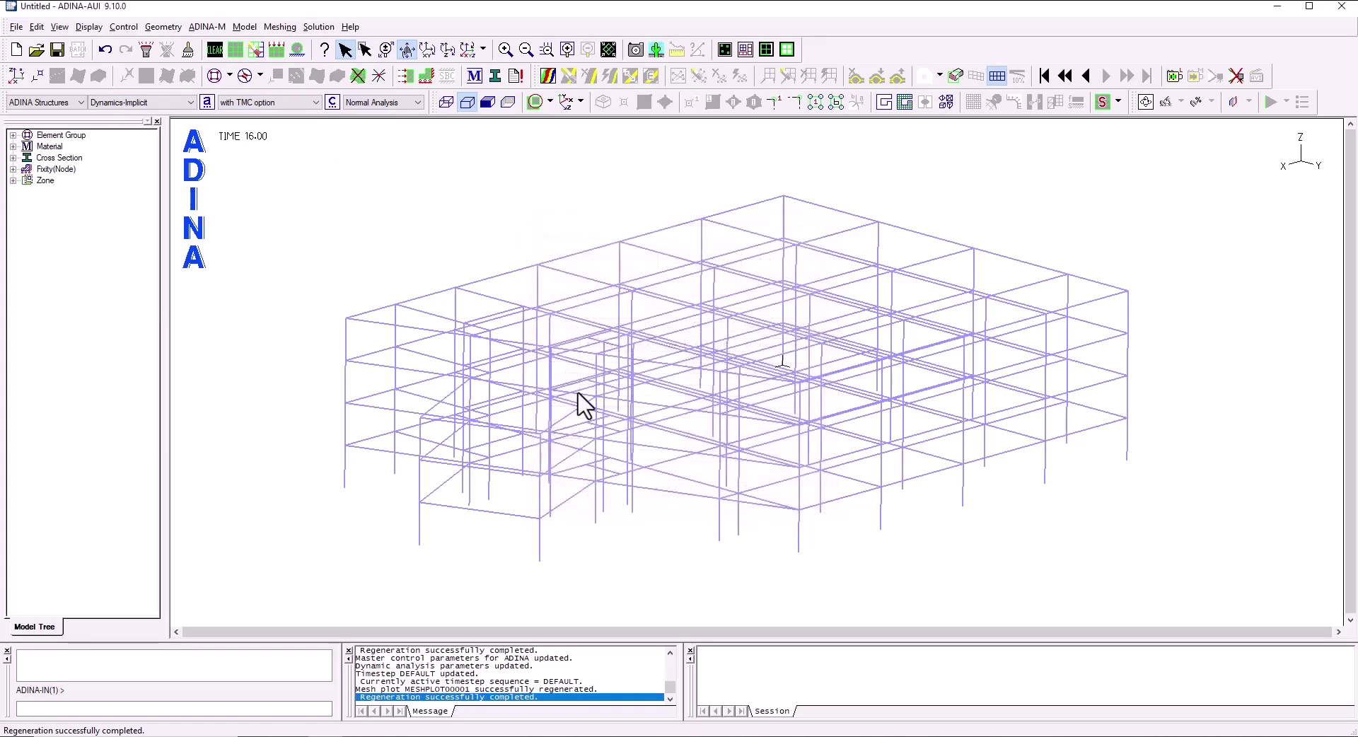
# Create a new Mass Proportional load, editing its X and Z direction values.
pyautogui.click(404, 76)
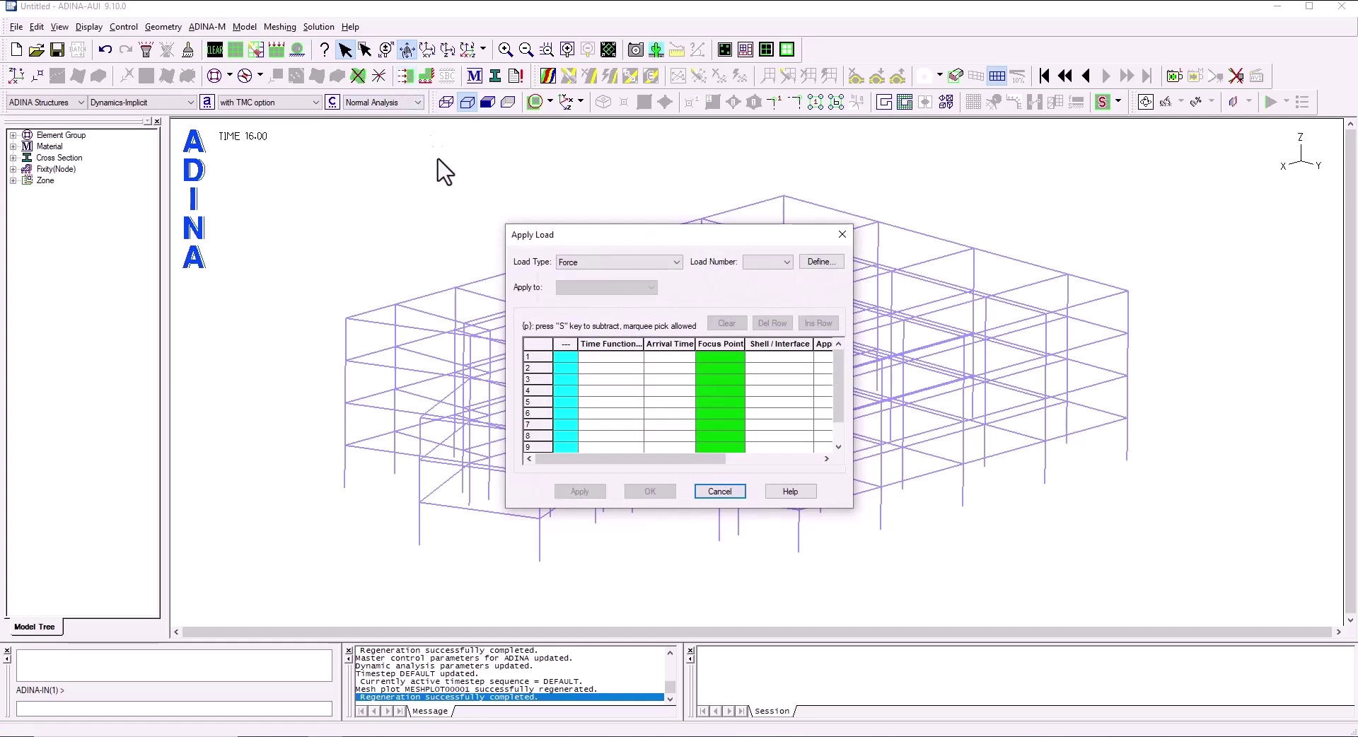
pyautogui.click(648, 269)
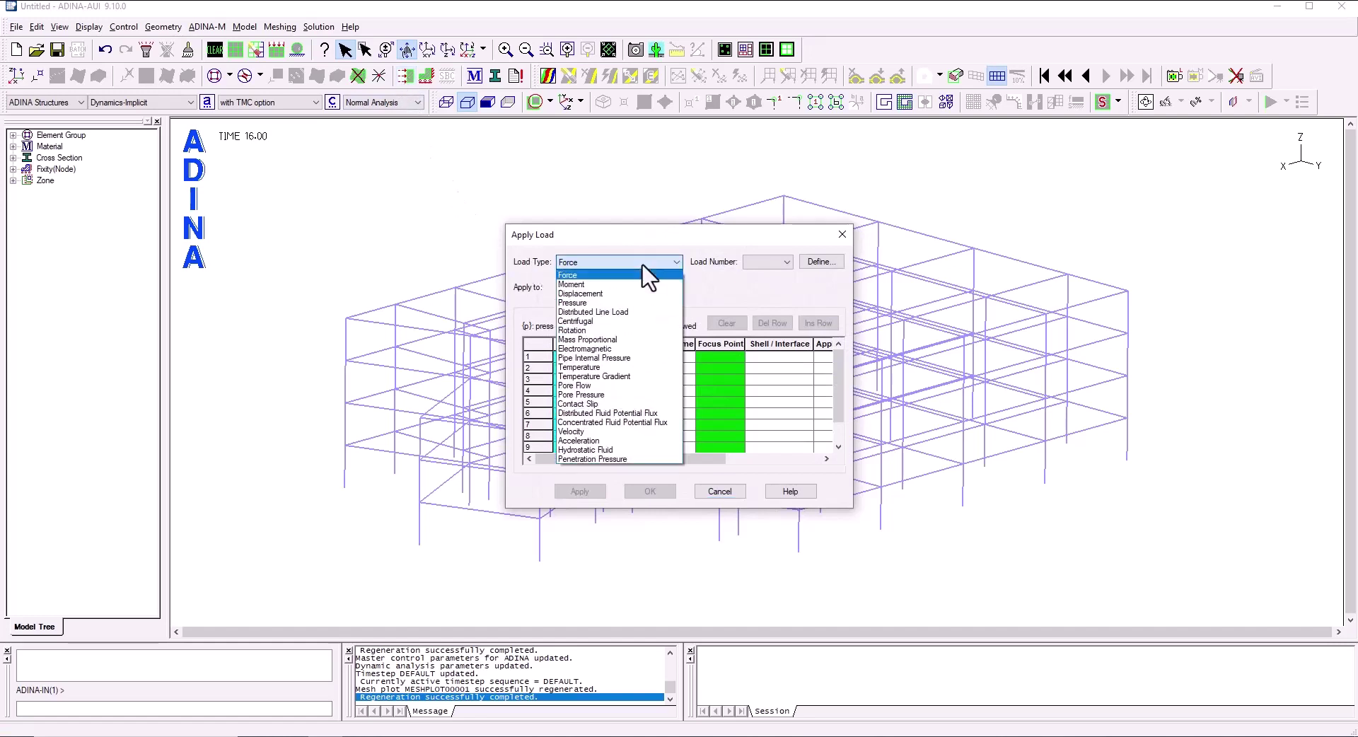
pyautogui.click(634, 341)
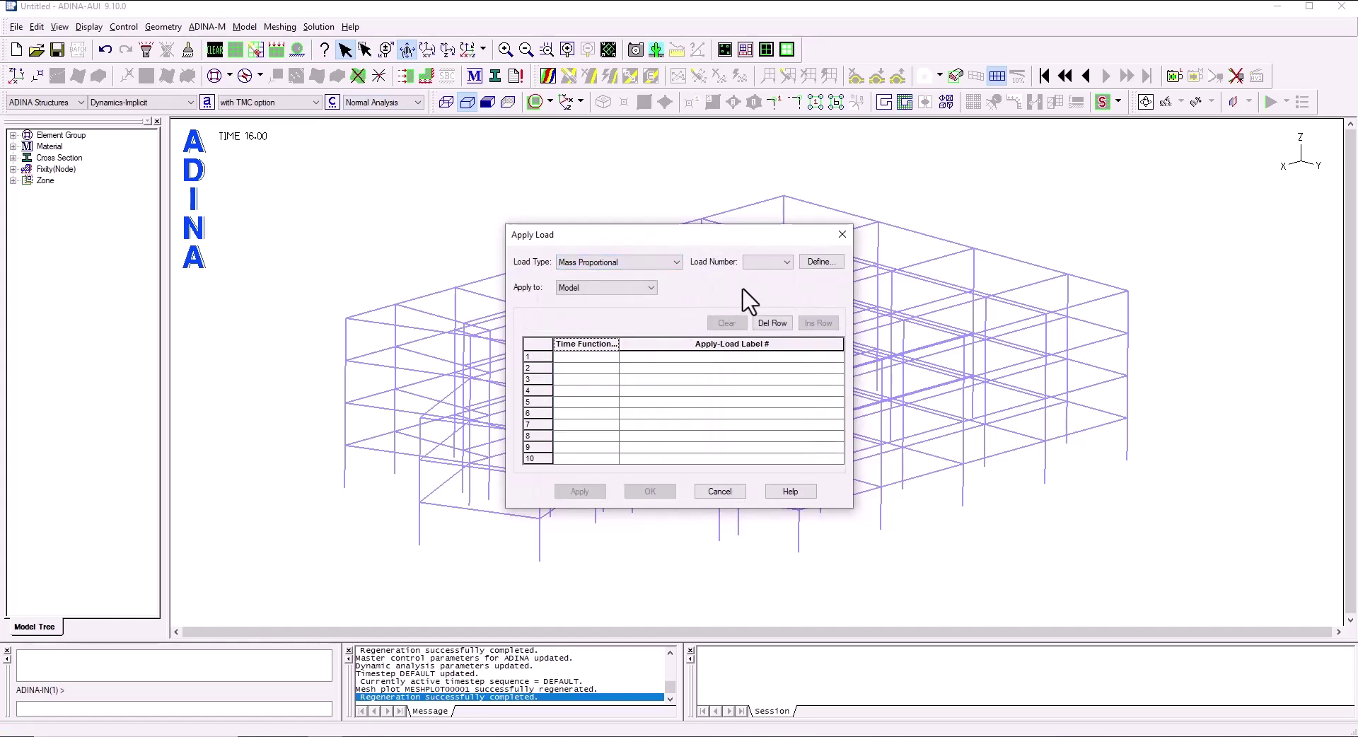
pyautogui.click(813, 263)
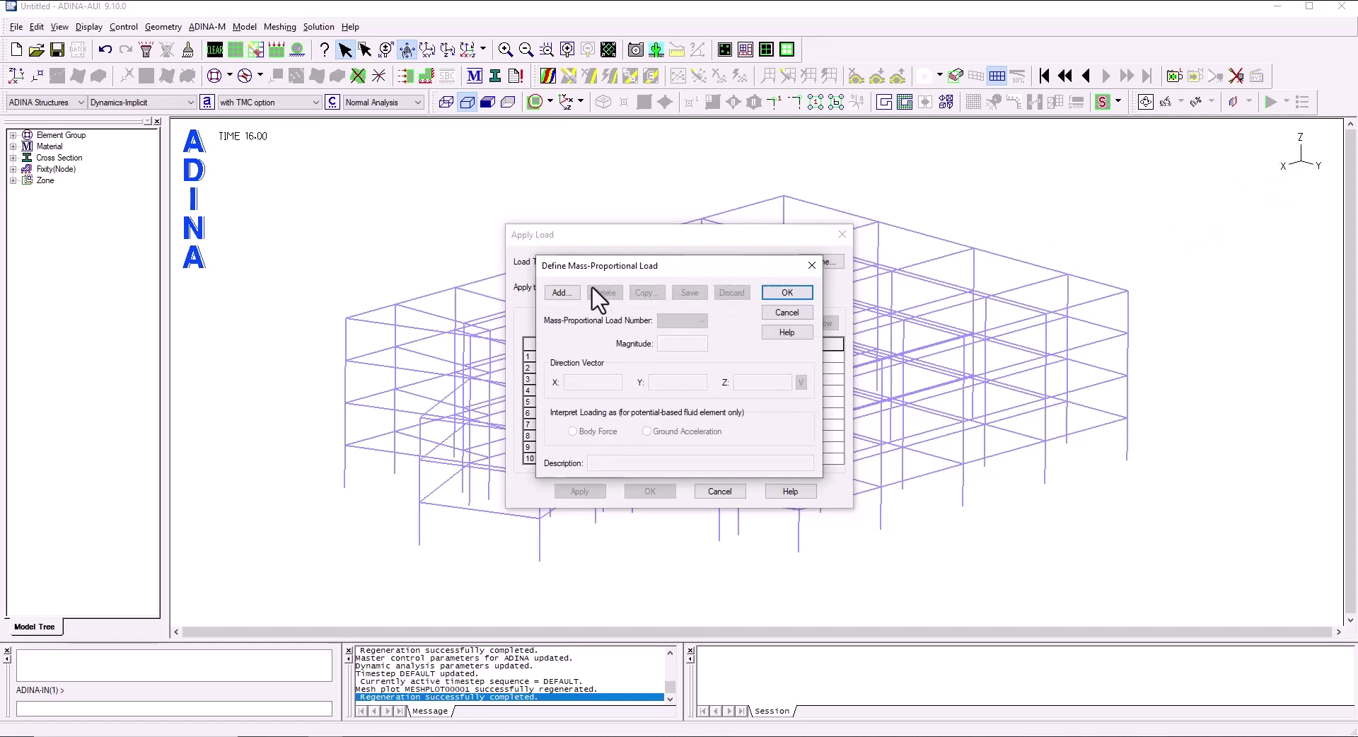
pyautogui.click(559, 292)
pyautogui.doubleClick(566, 382)
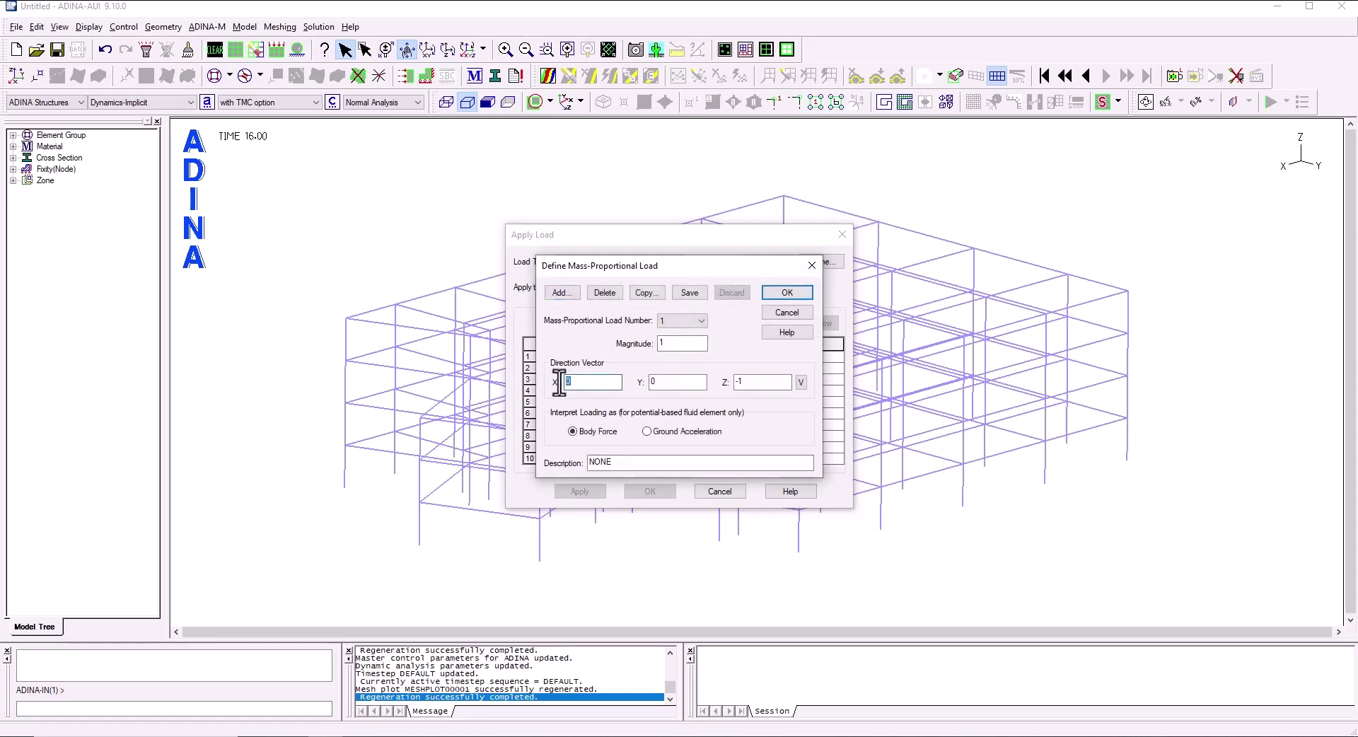
pyautogui.doubleClick(736, 382)
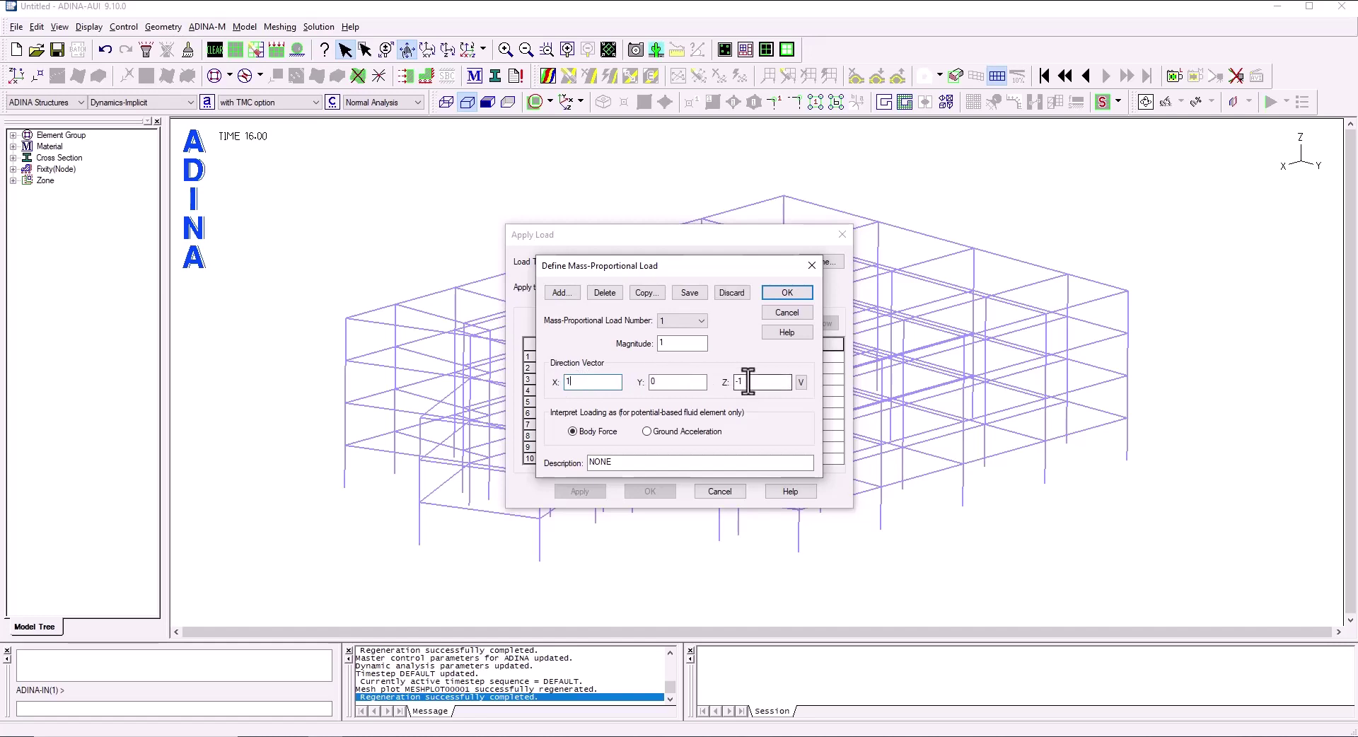
pyautogui.click(782, 294)
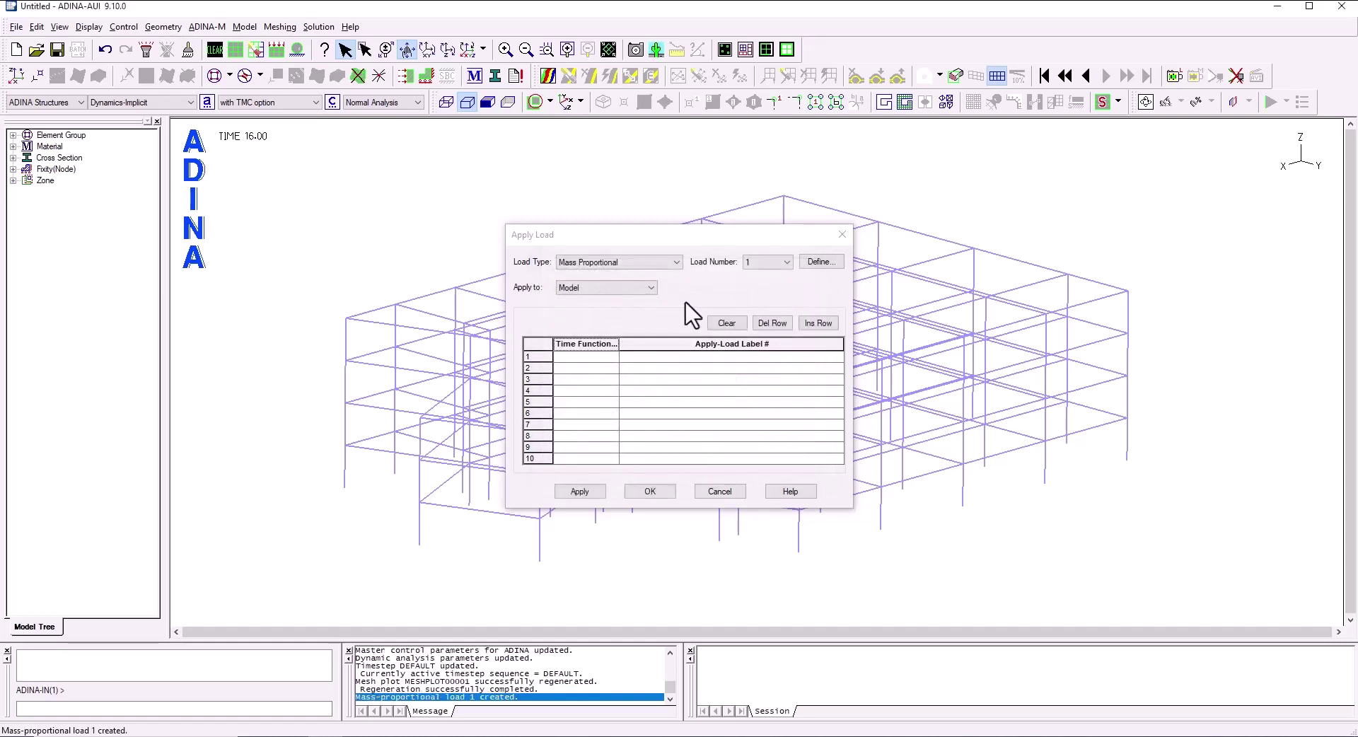
# Assign time function 1 to the load's first row and apply it to the model.
pyautogui.click(616, 358)
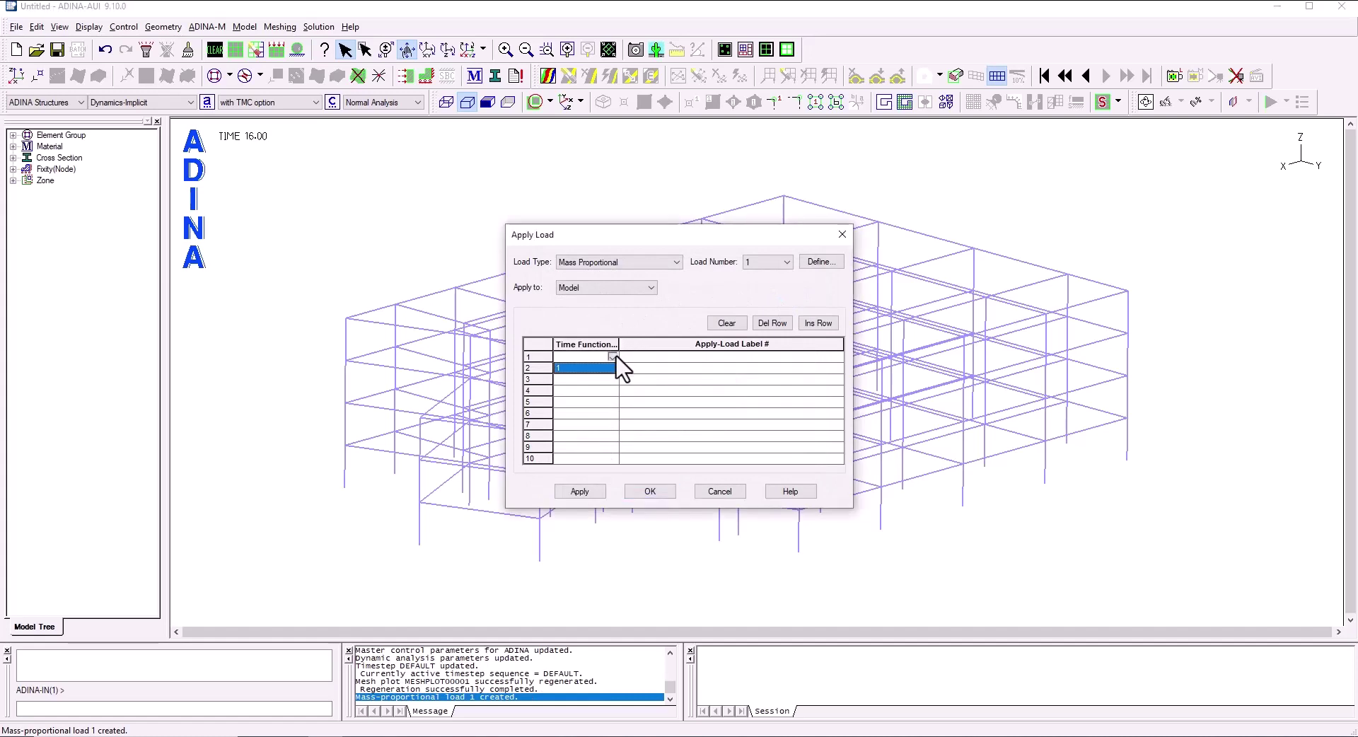
pyautogui.click(588, 367)
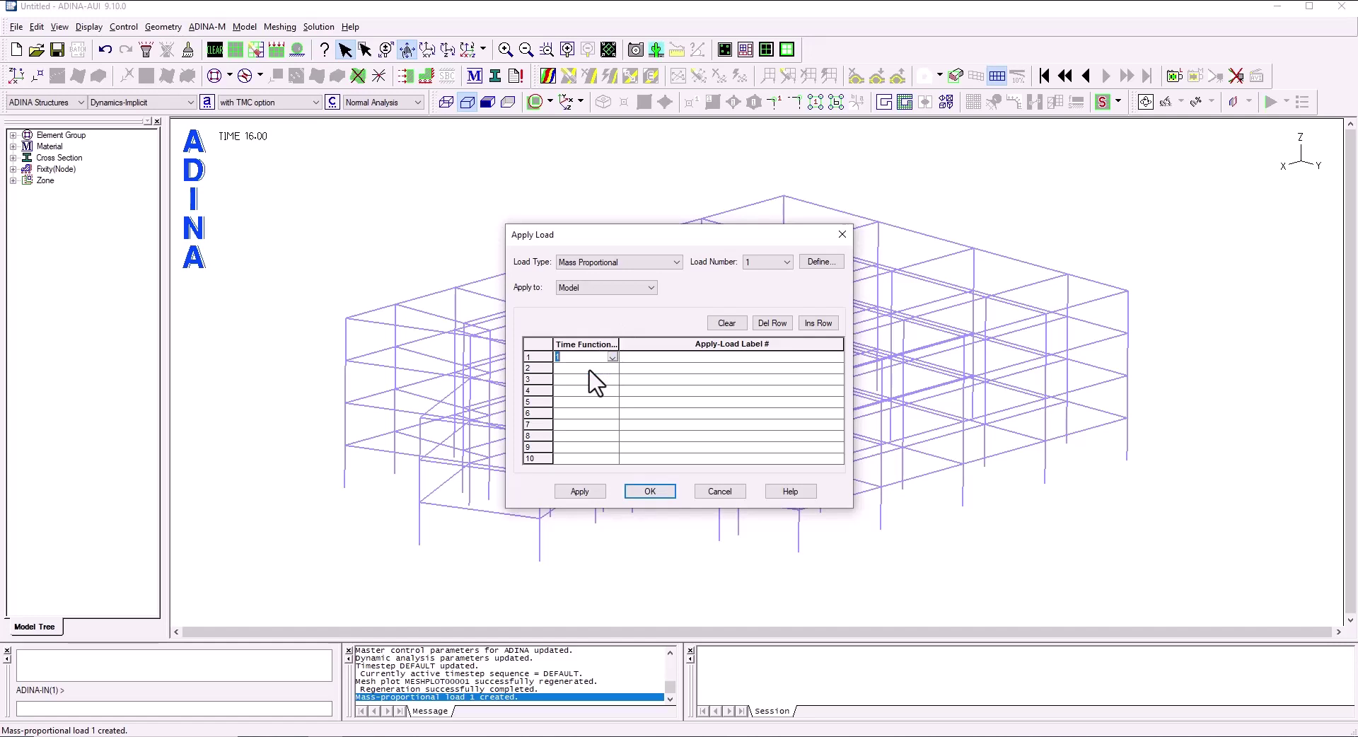
pyautogui.click(578, 492)
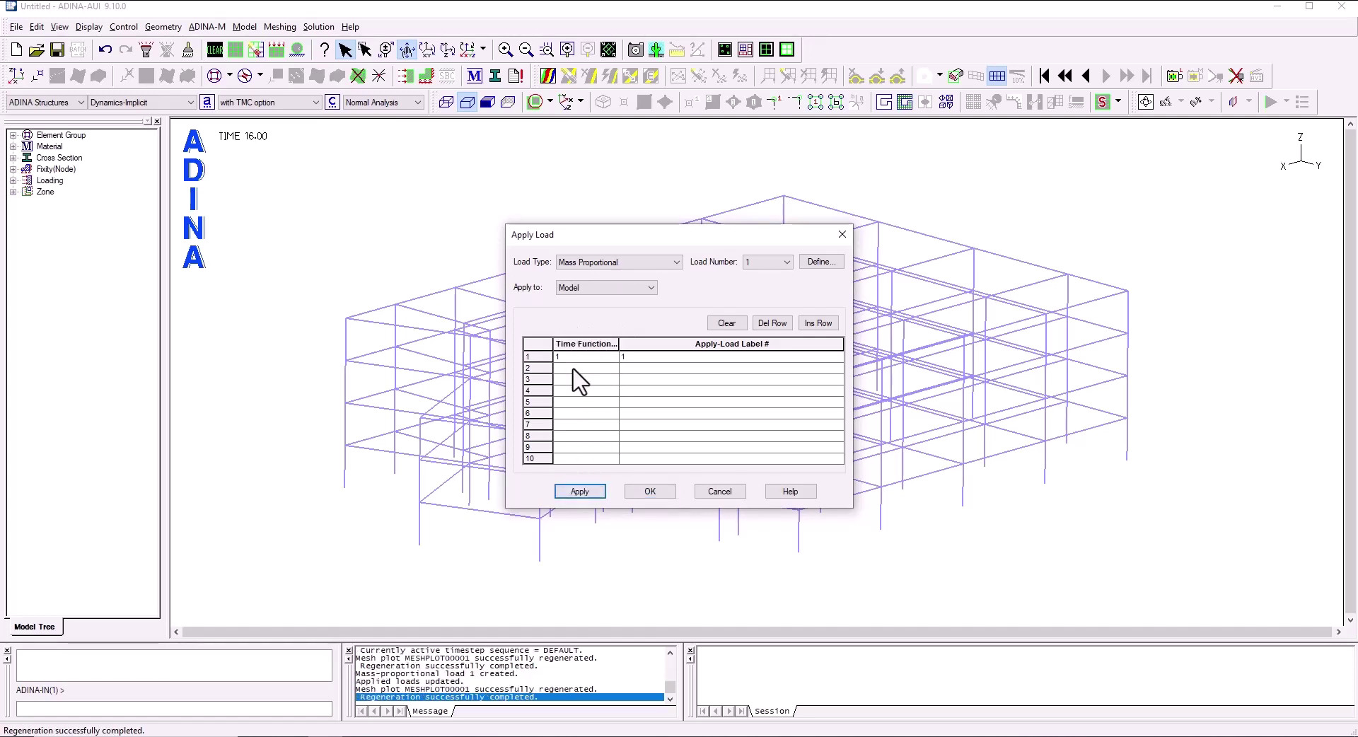
pyautogui.click(648, 492)
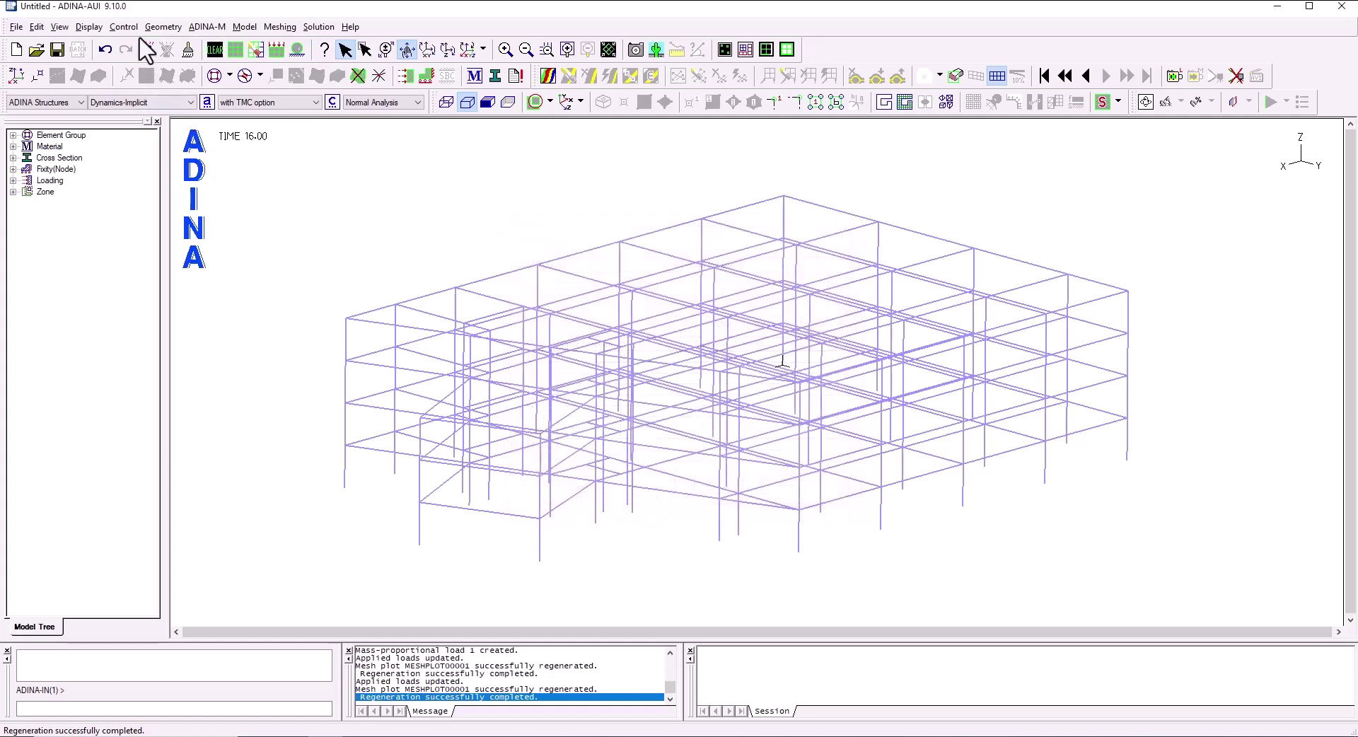
# Import the ElCentroEQ CSV earthquake record into time function 1.
pyautogui.click(125, 27)
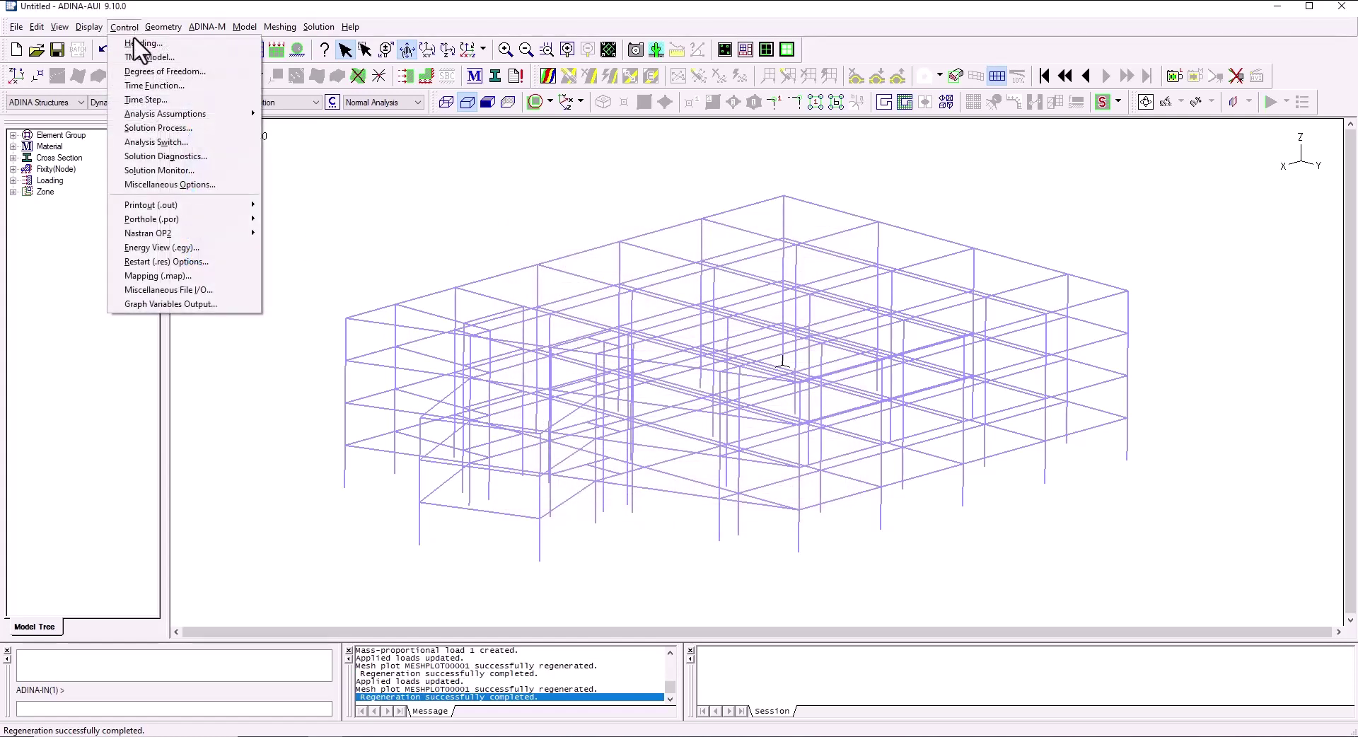
pyautogui.click(152, 84)
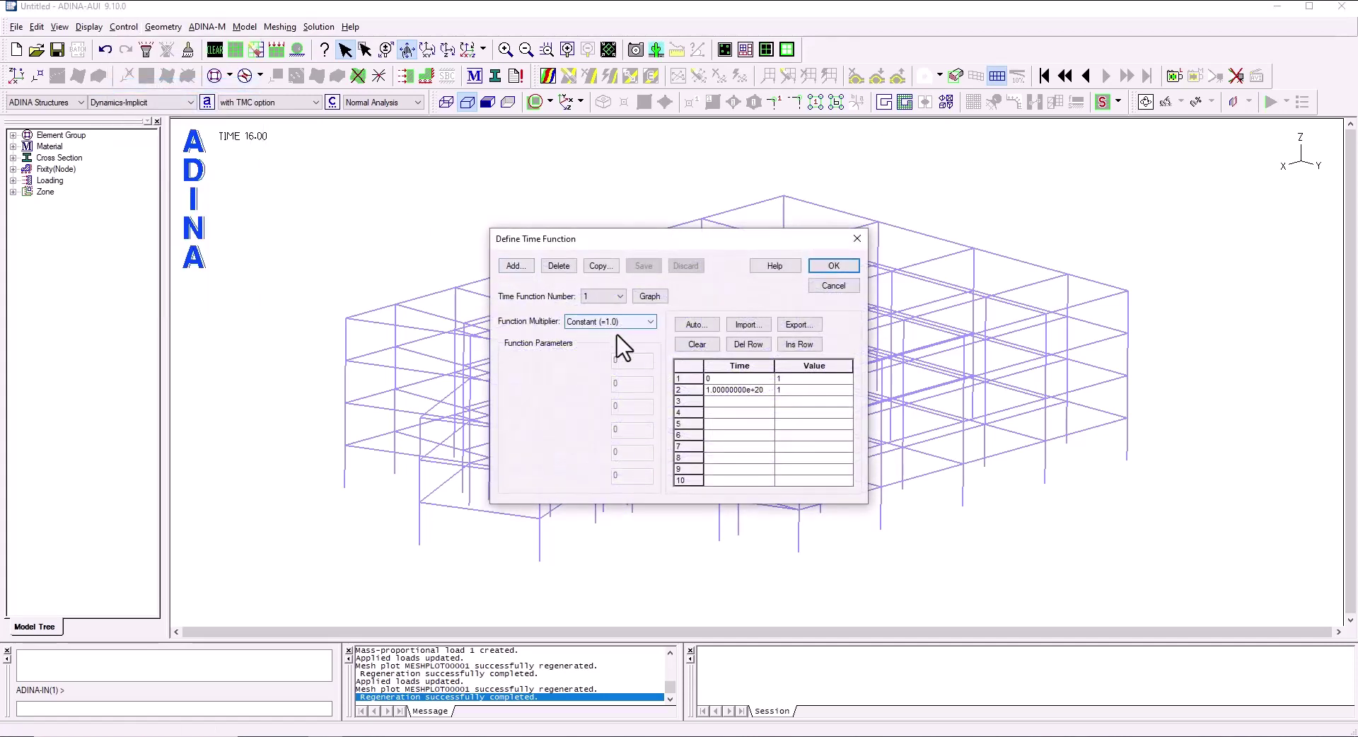
pyautogui.click(744, 324)
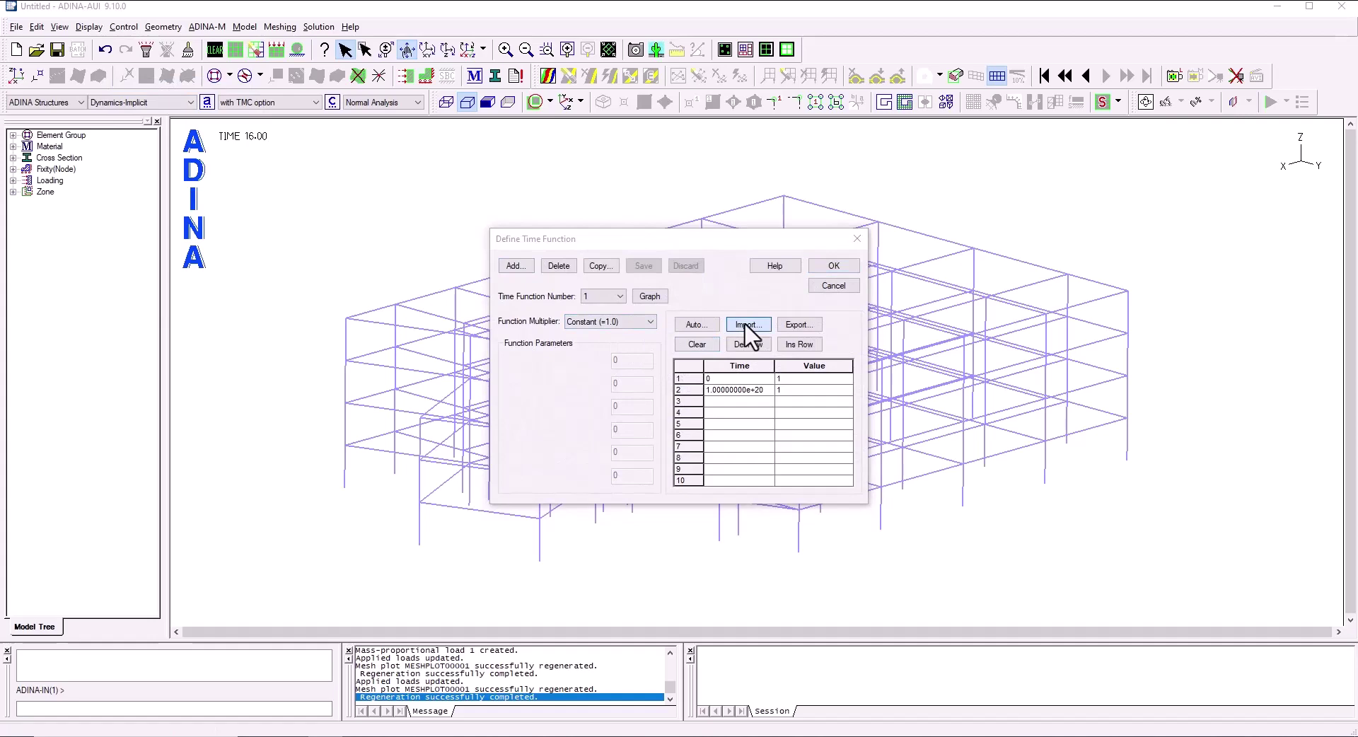
pyautogui.click(1053, 684)
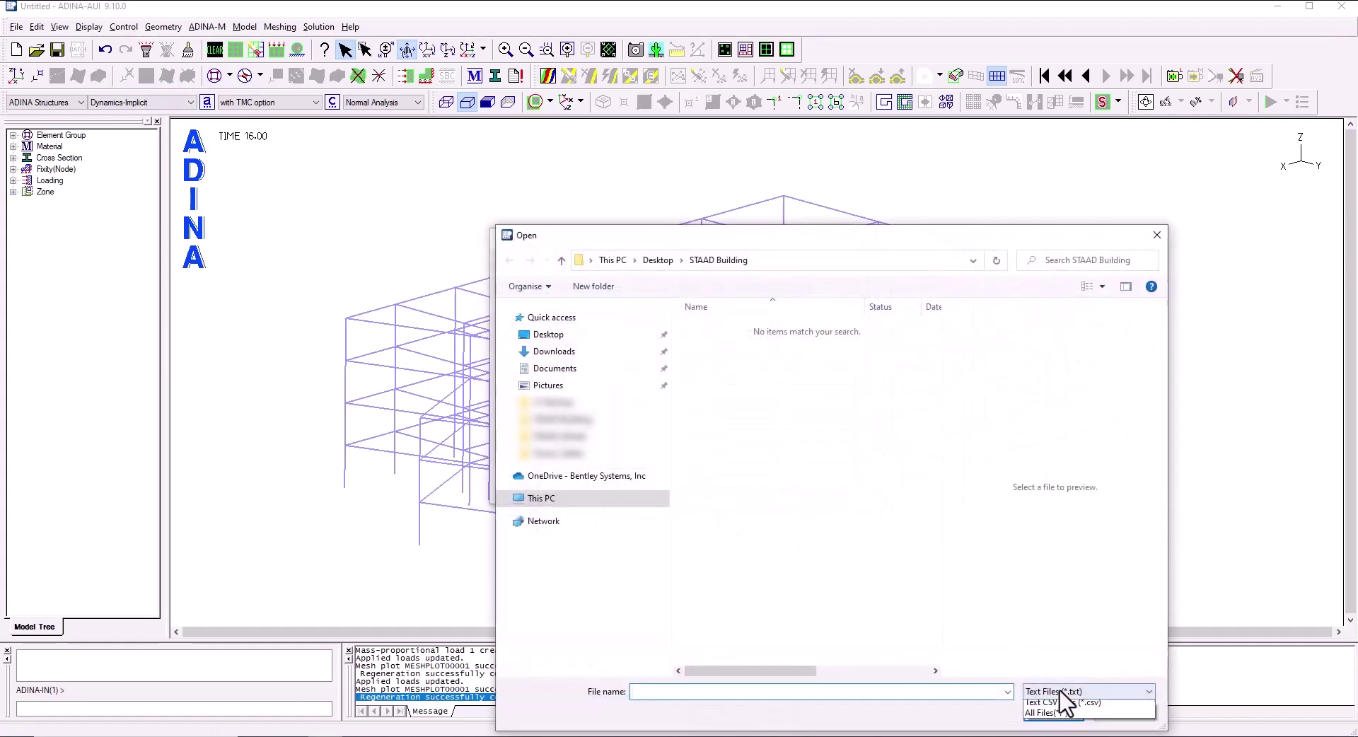
pyautogui.click(1067, 715)
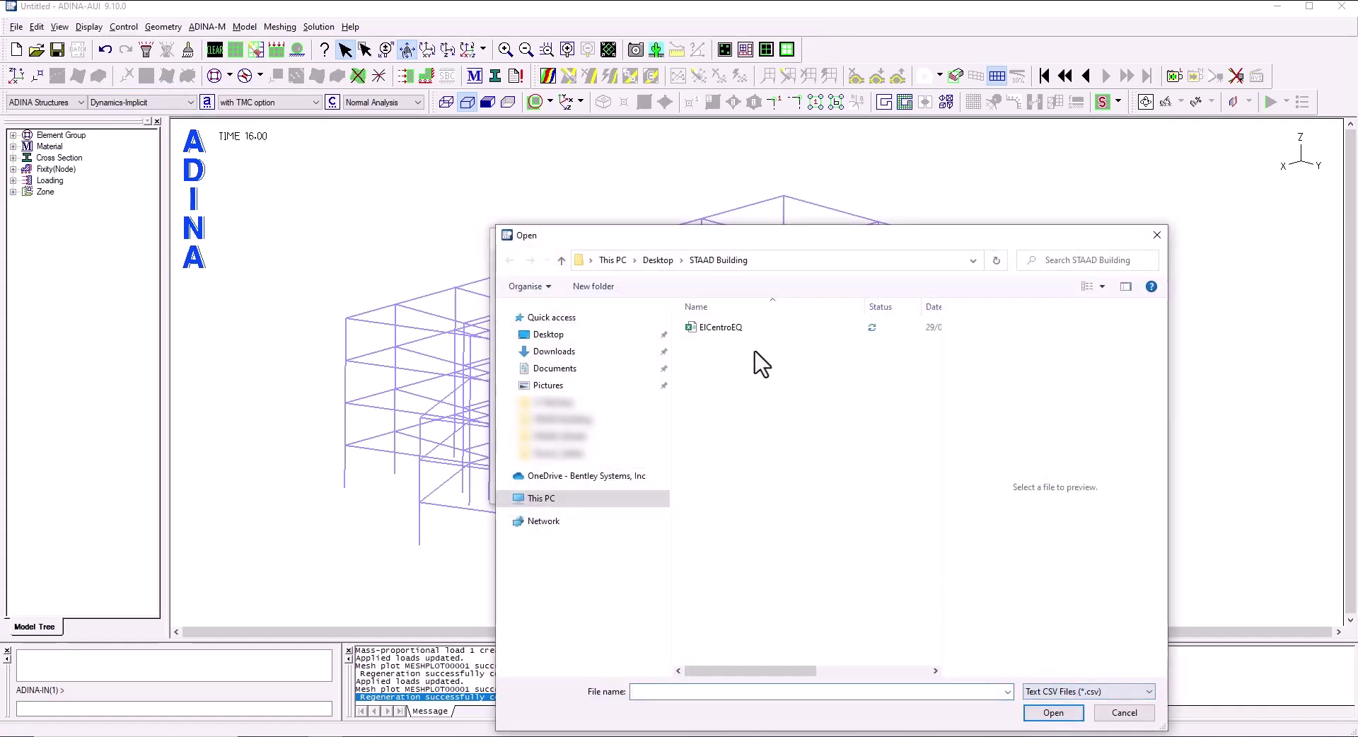
pyautogui.doubleClick(745, 328)
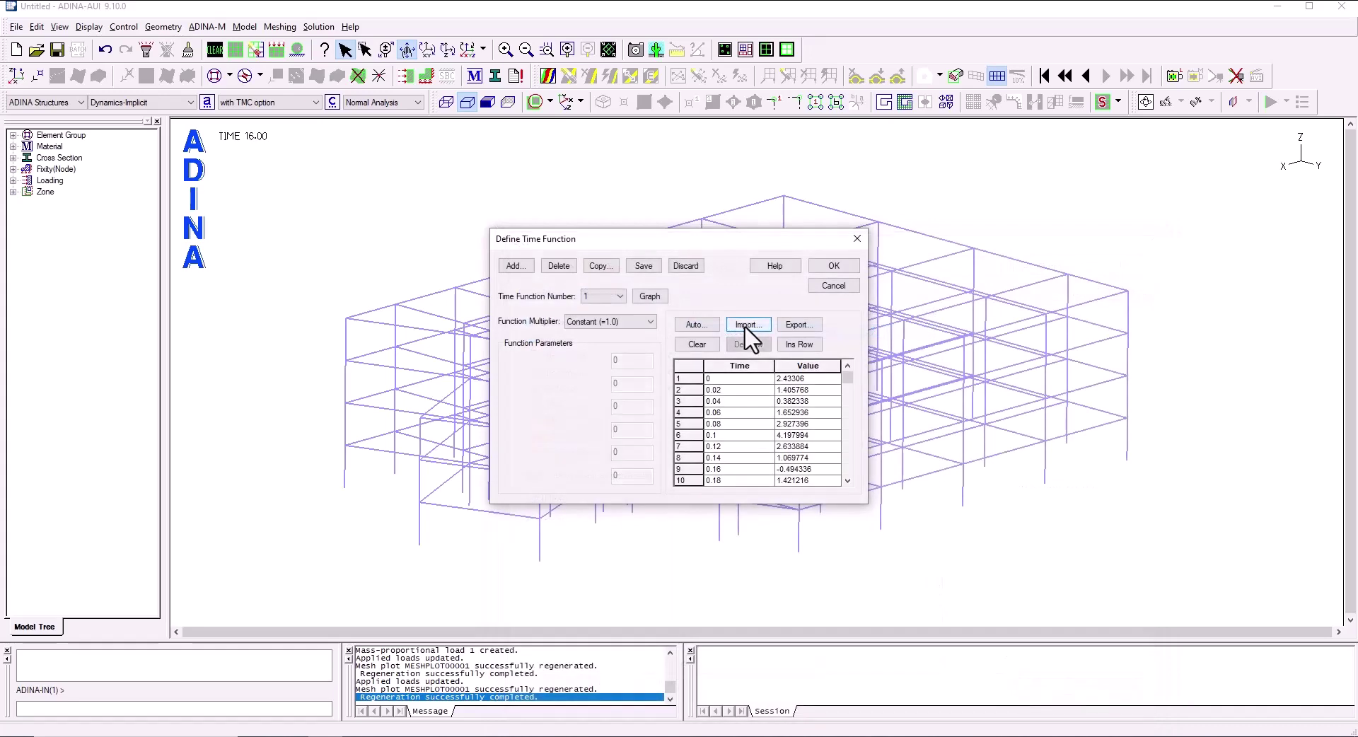
# Plot the imported earthquake time function to check it, then keep it.
pyautogui.click(657, 297)
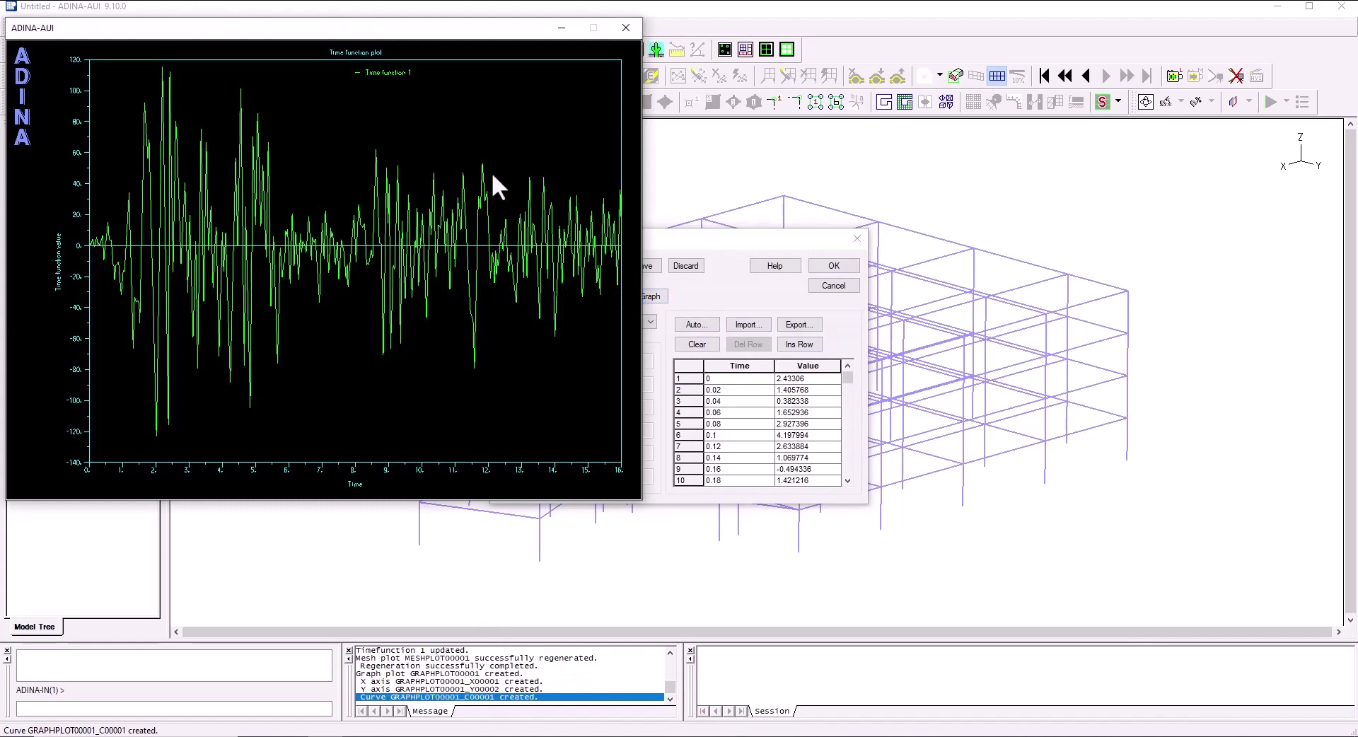
pyautogui.click(624, 29)
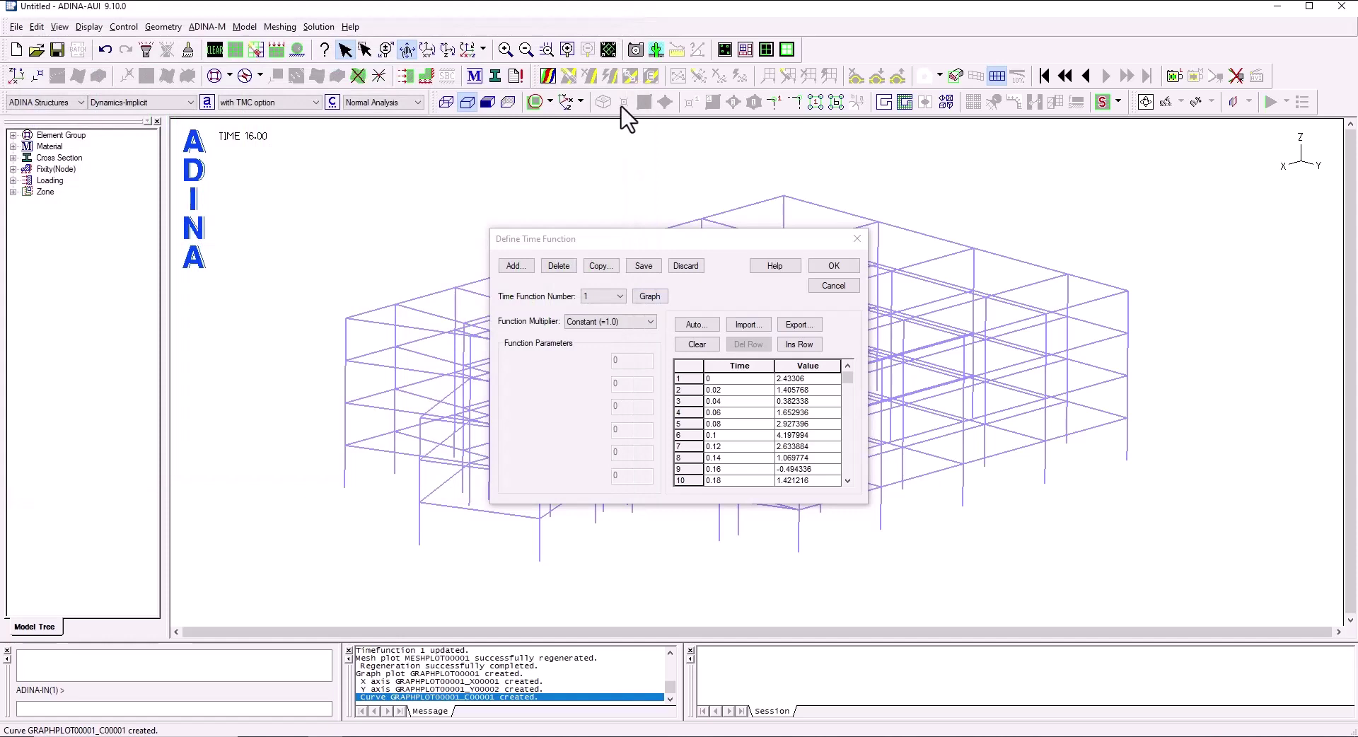
pyautogui.click(835, 266)
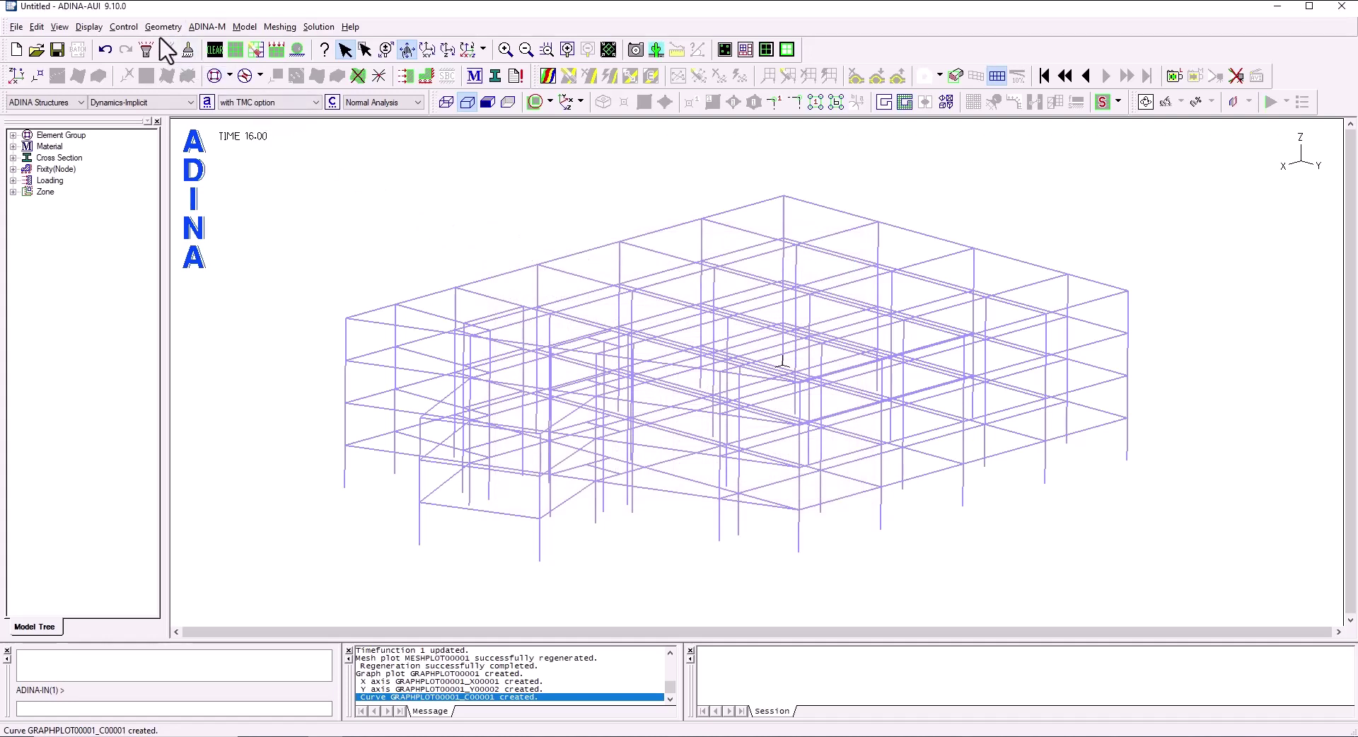
pyautogui.click(123, 27)
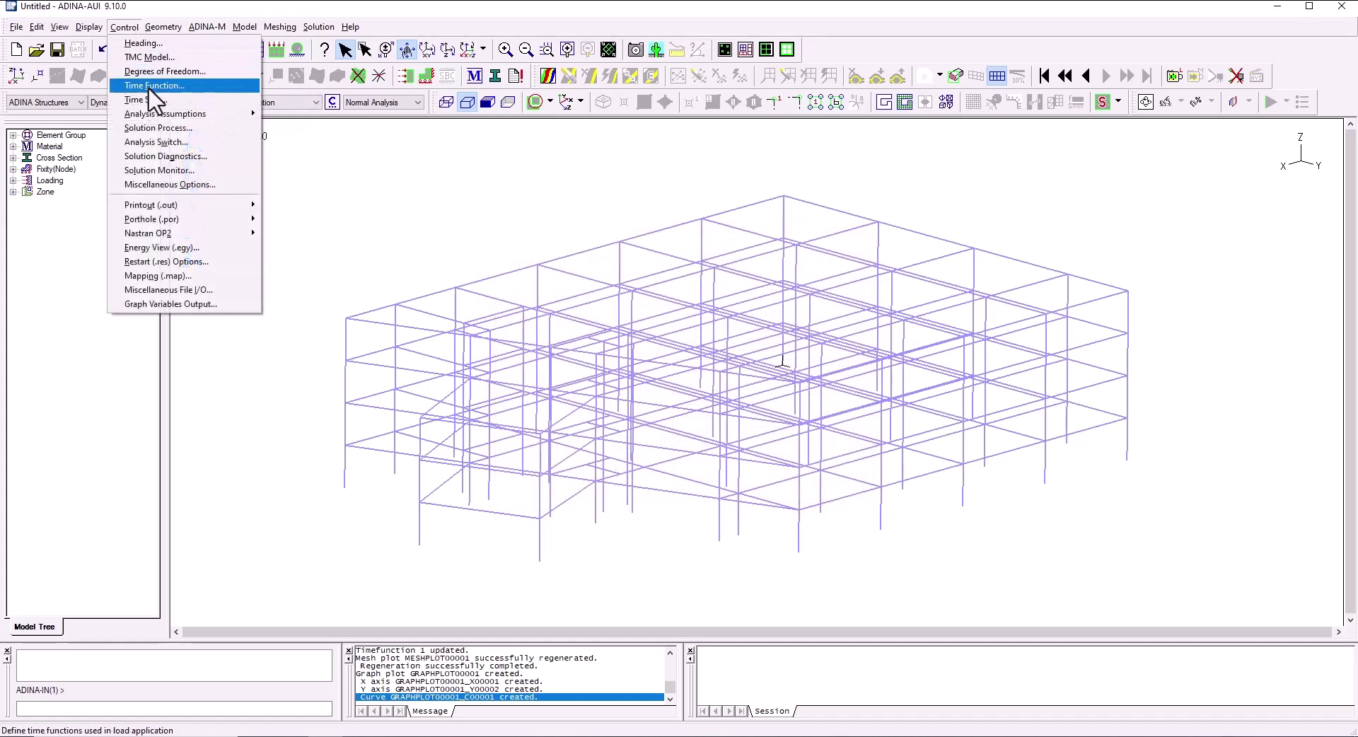
# Apply Rayleigh damping with alpha 0.65 and beta 0.004, updated at every time step.
pyautogui.moveTo(173, 115)
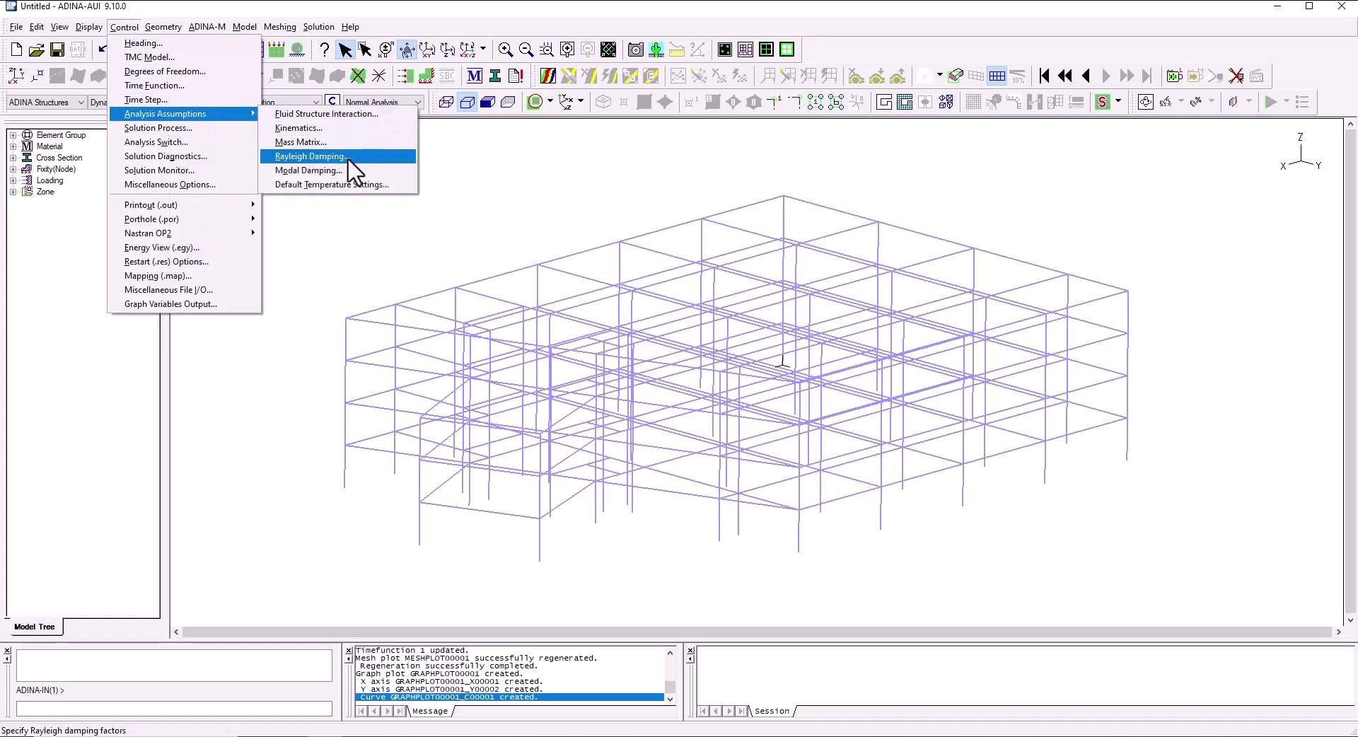
pyautogui.click(365, 170)
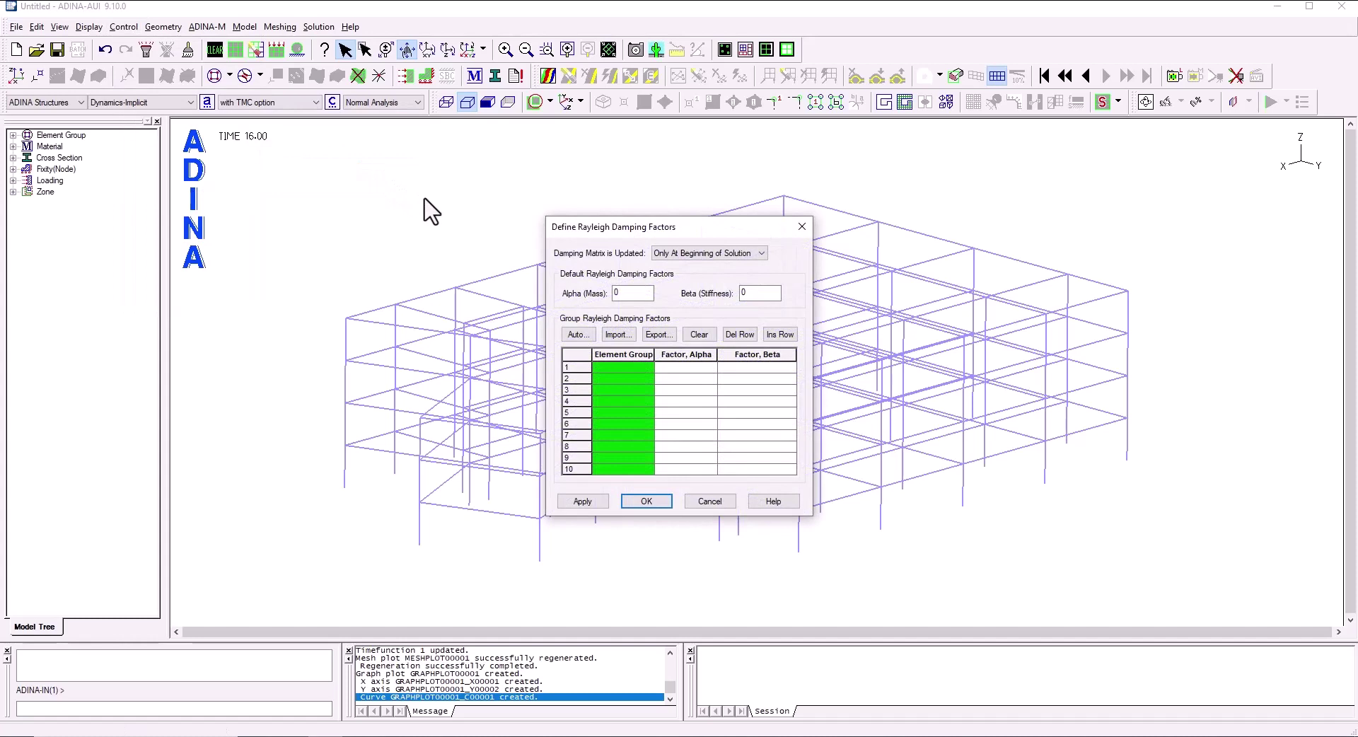
pyautogui.click(762, 253)
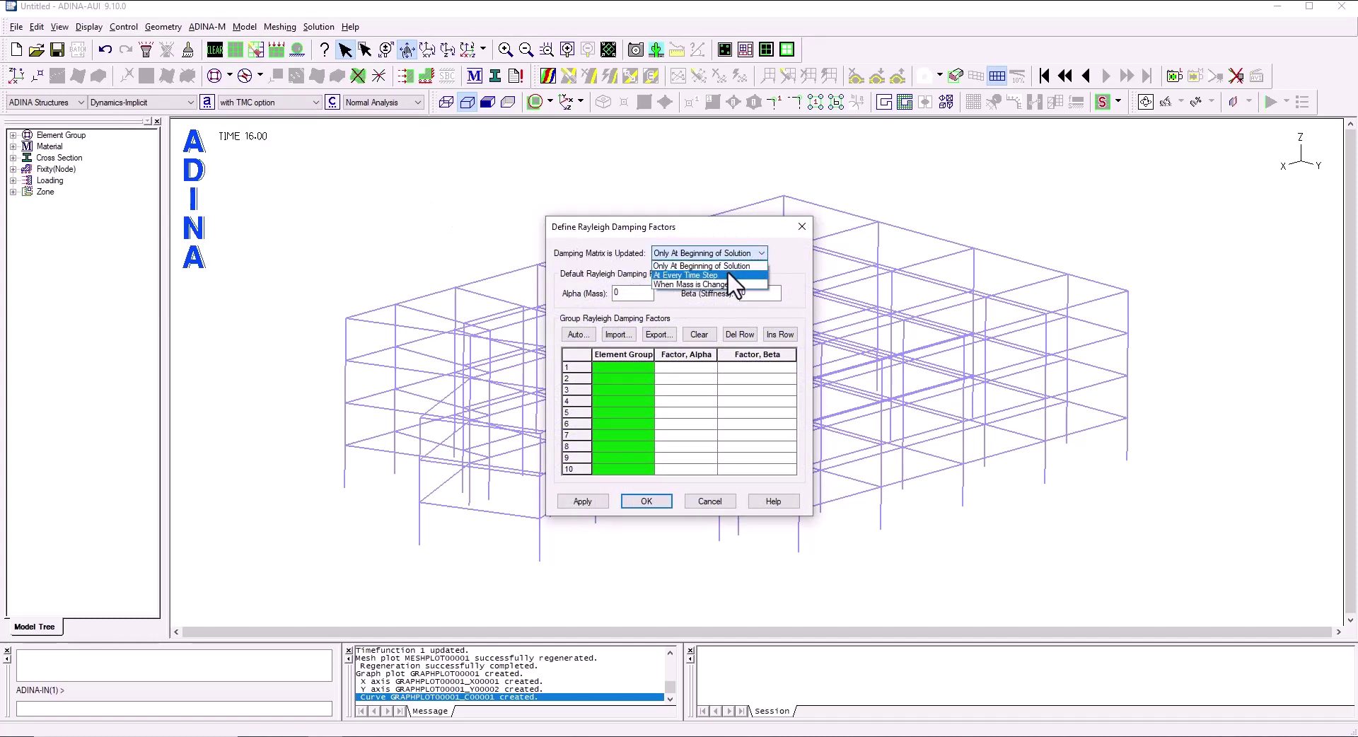
pyautogui.click(727, 275)
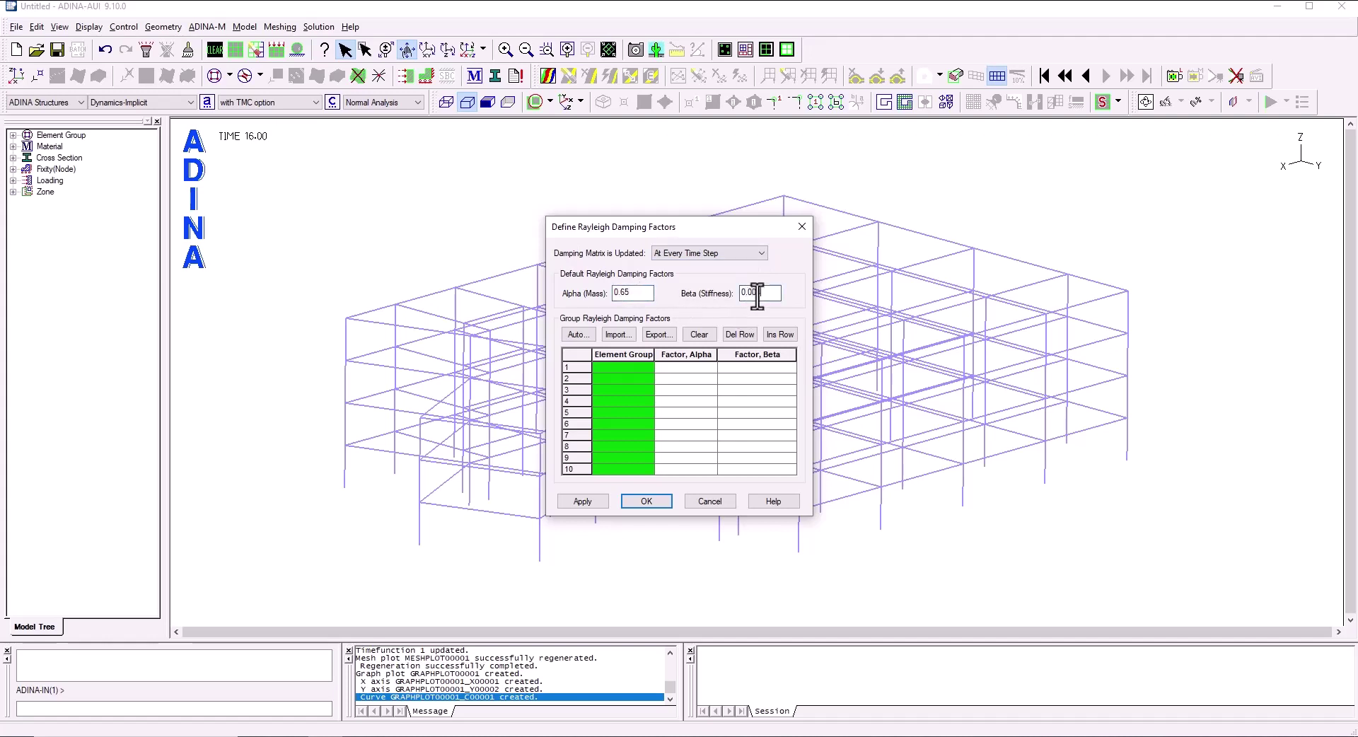
pyautogui.write('4')
pyautogui.click(583, 502)
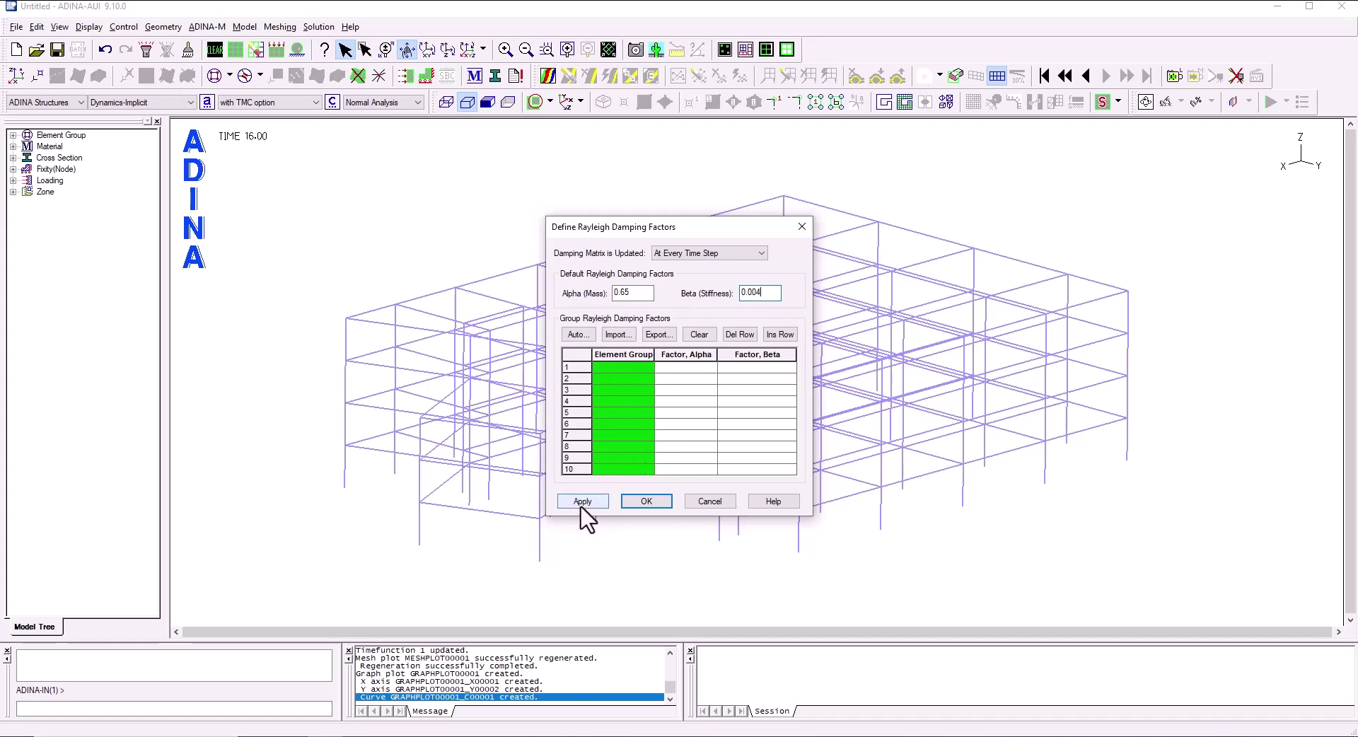
pyautogui.click(644, 502)
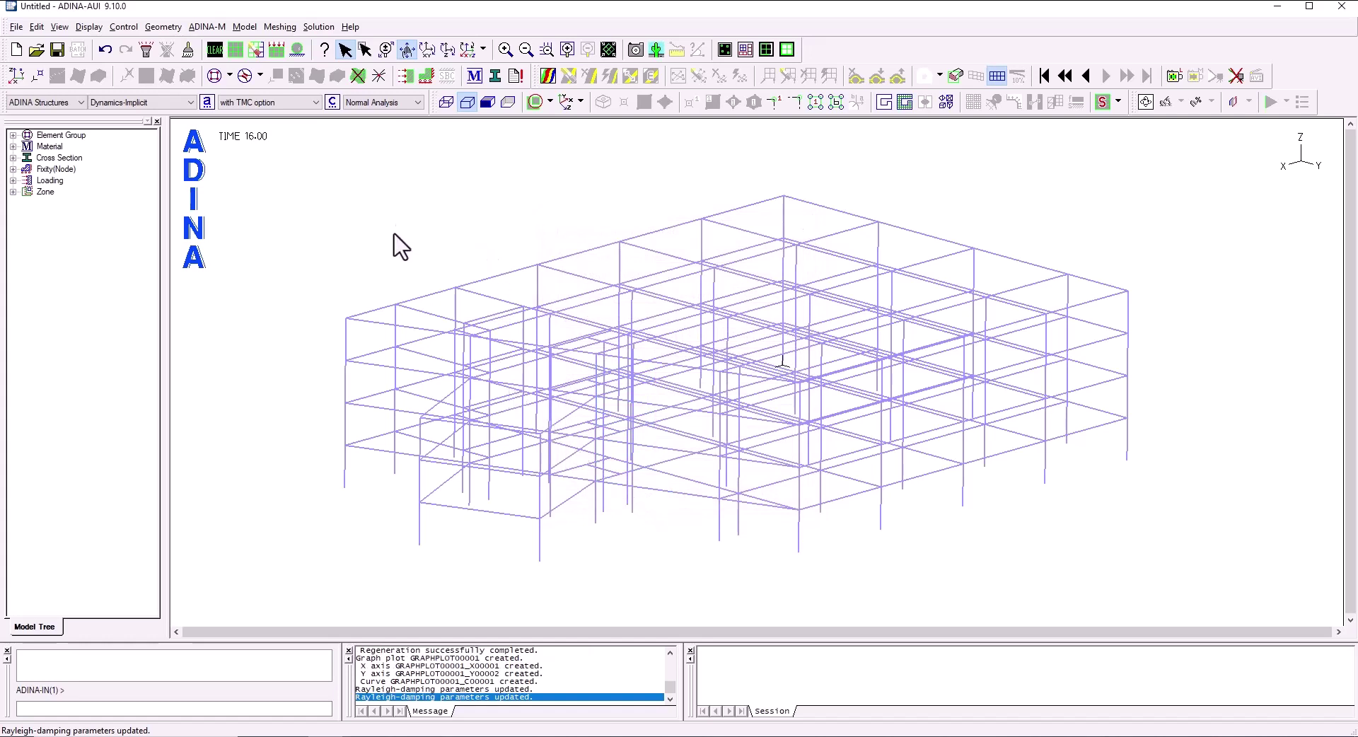
# Save Untitled.dat and run the ADINA Structures solution through all 800 steps.
pyautogui.click(516, 76)
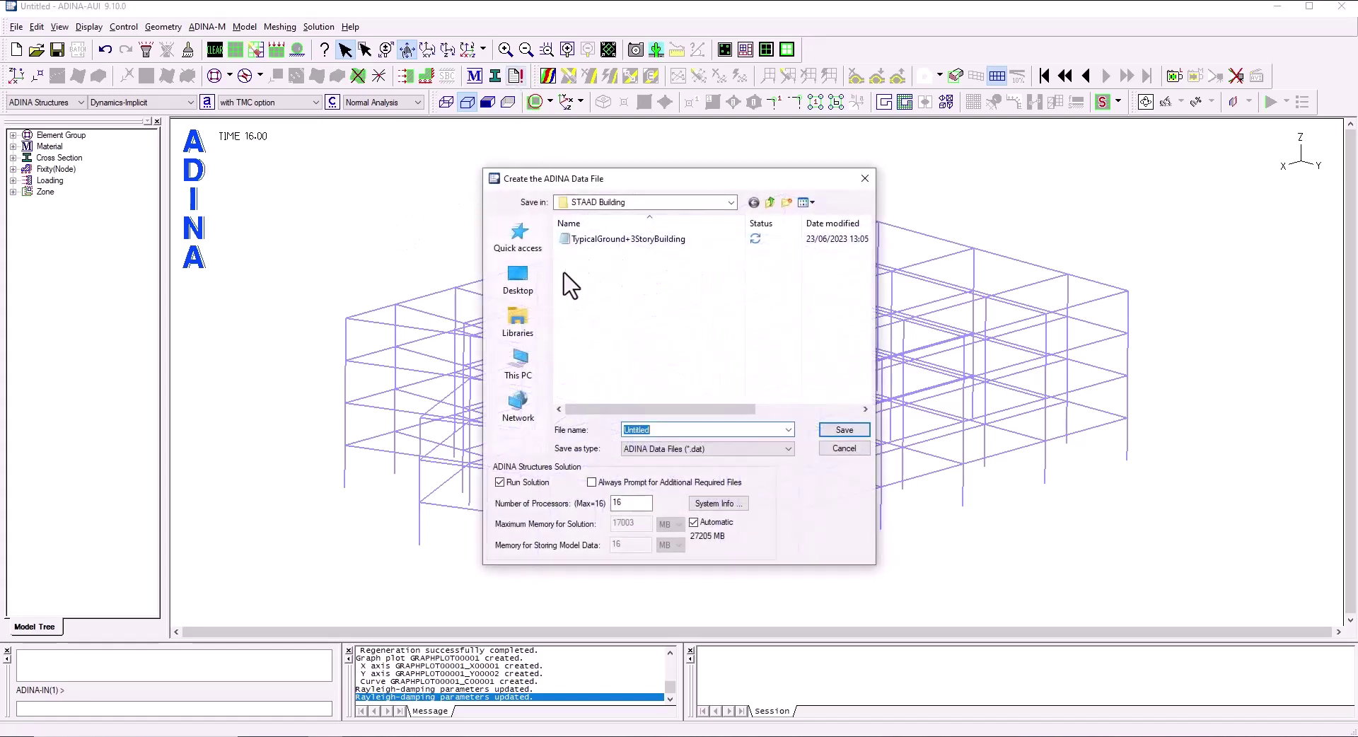
pyautogui.click(845, 431)
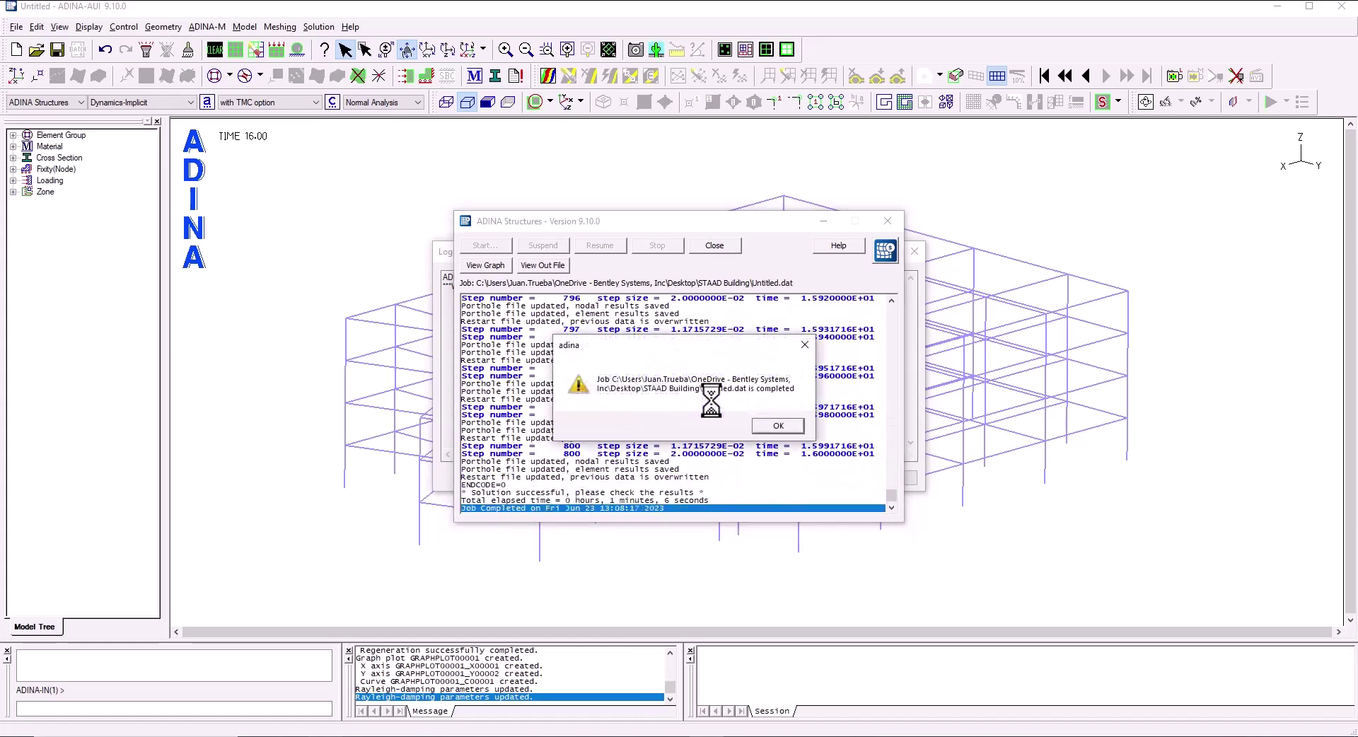
pyautogui.click(778, 427)
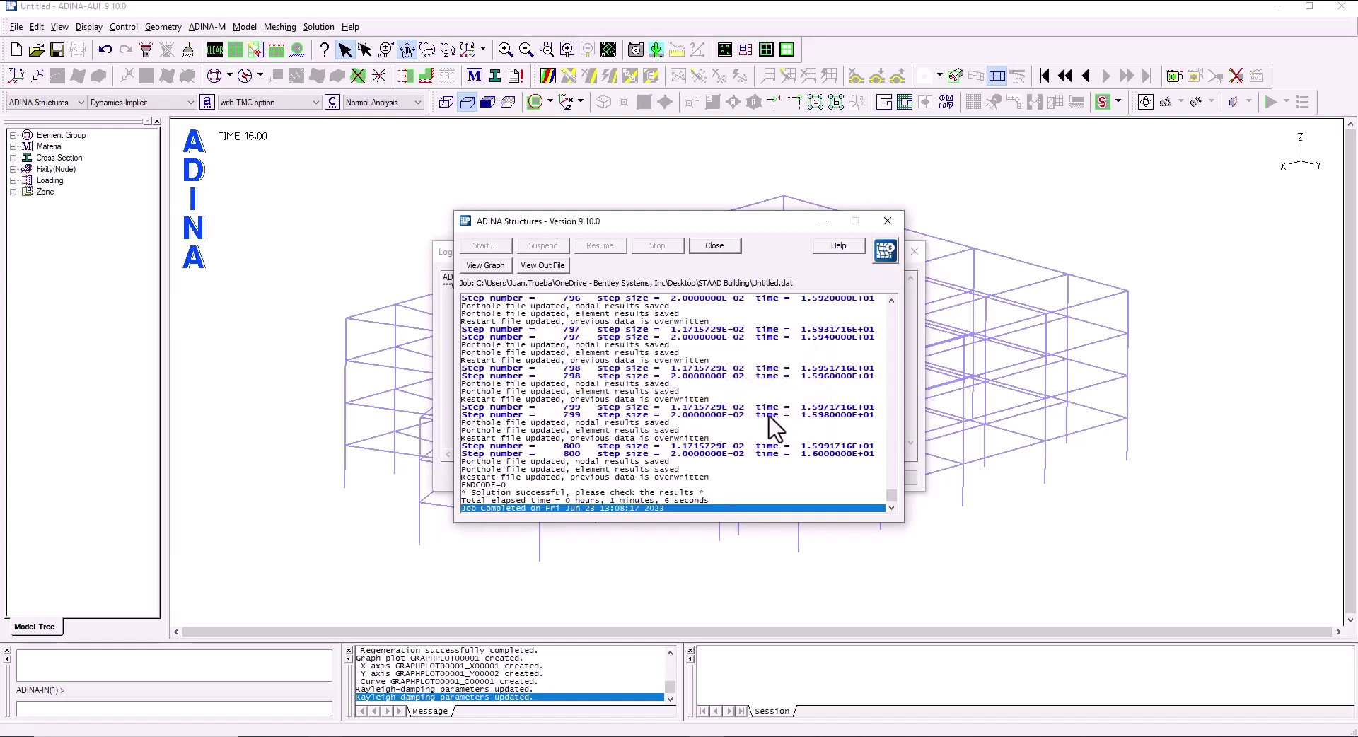
pyautogui.click(714, 246)
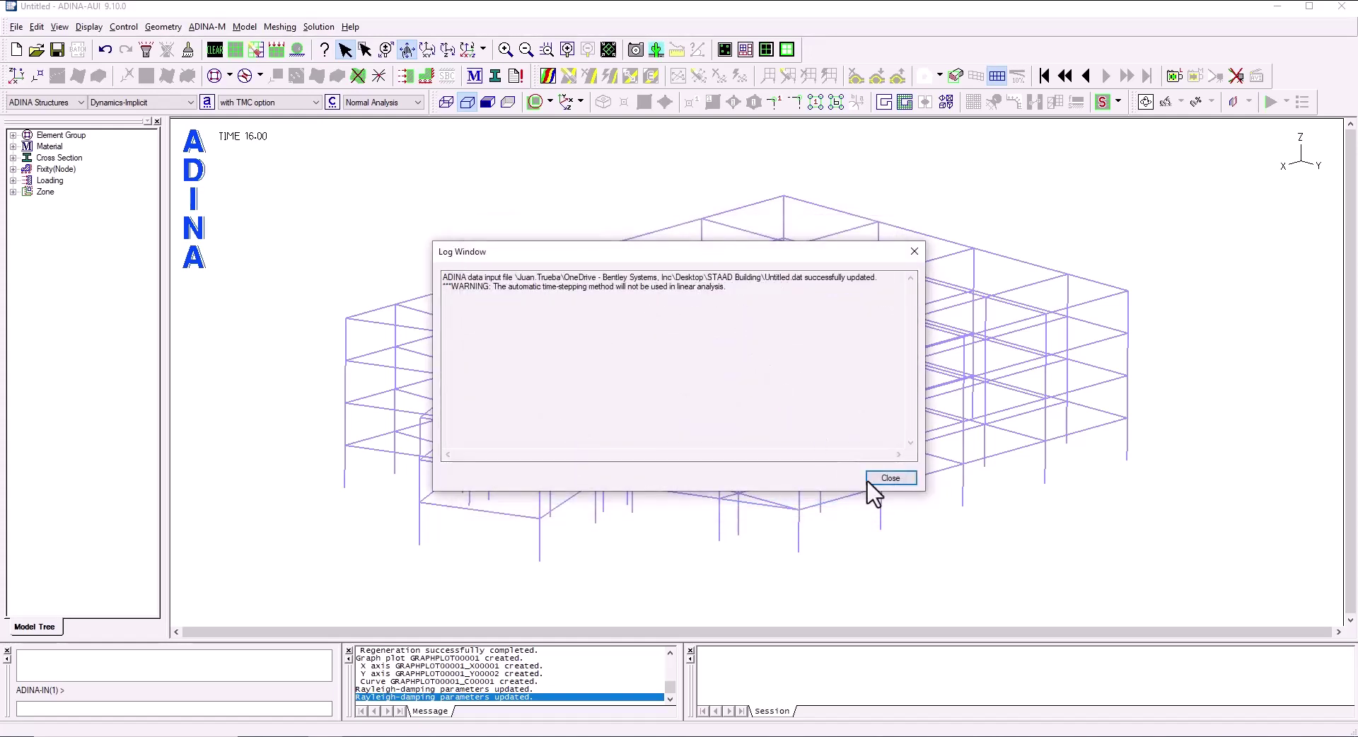
# Switch to Post-Processing, discard the unsaved model, and open the Untitled .por results file.
pyautogui.click(890, 479)
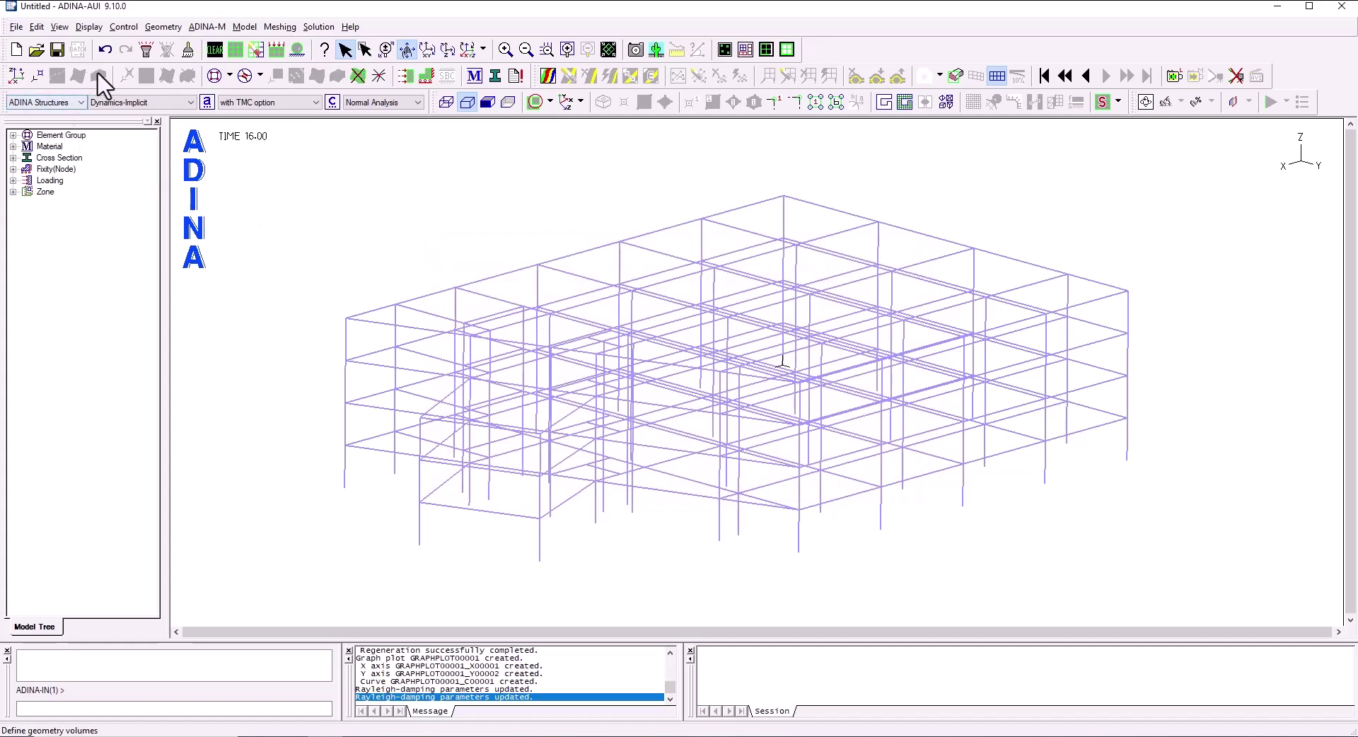
pyautogui.click(67, 104)
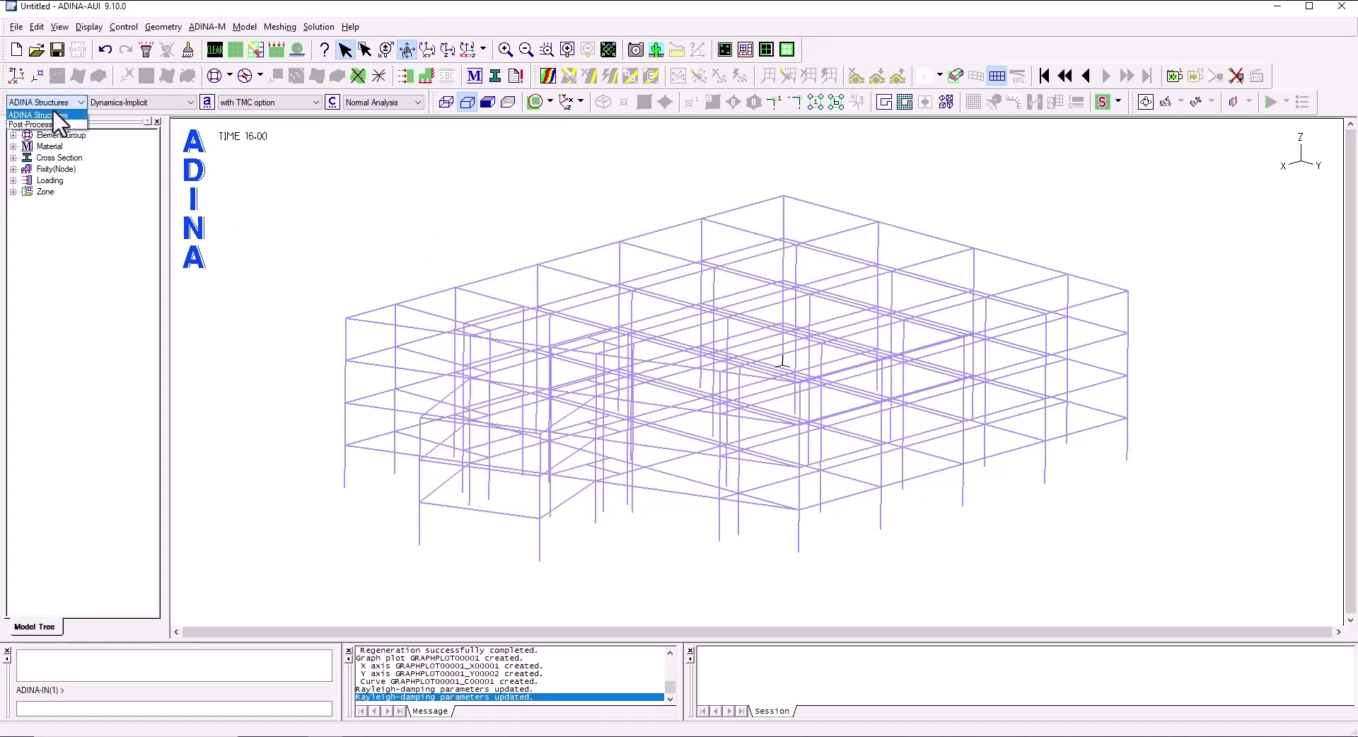
pyautogui.click(42, 124)
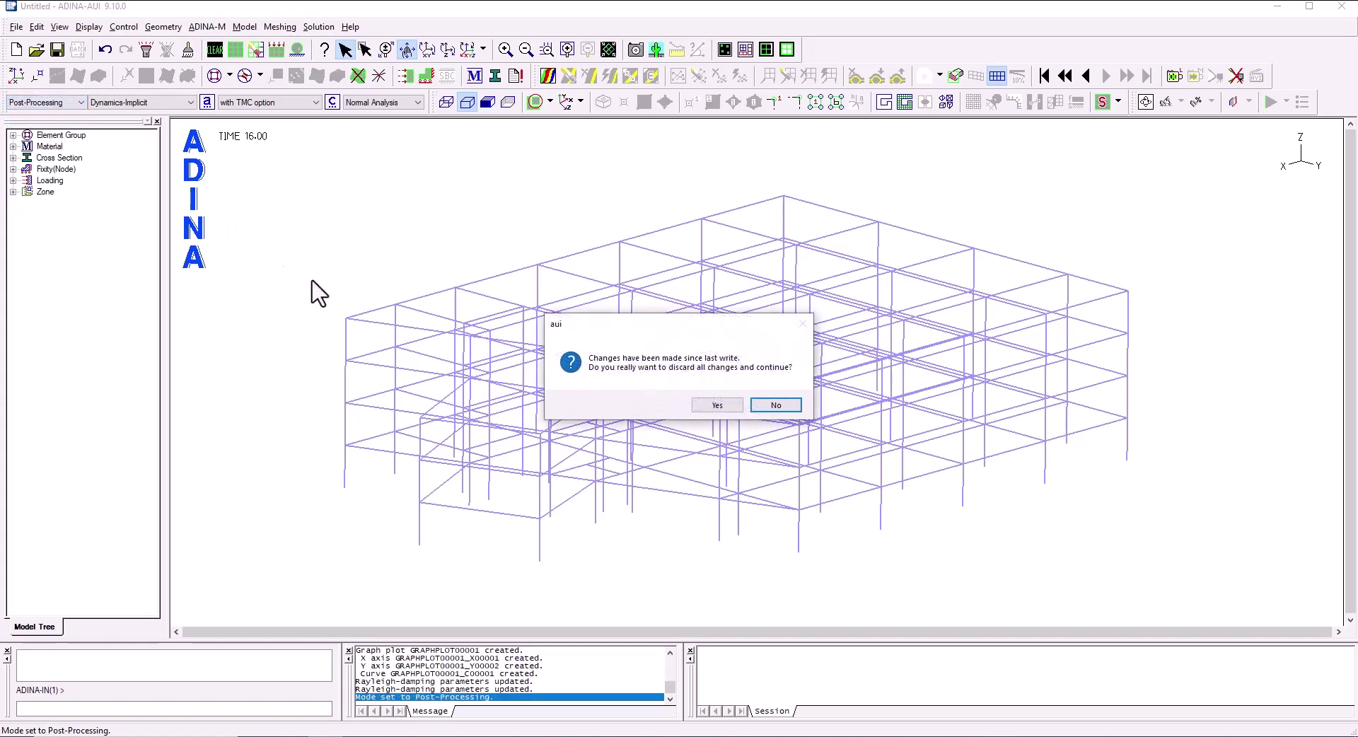
pyautogui.click(718, 405)
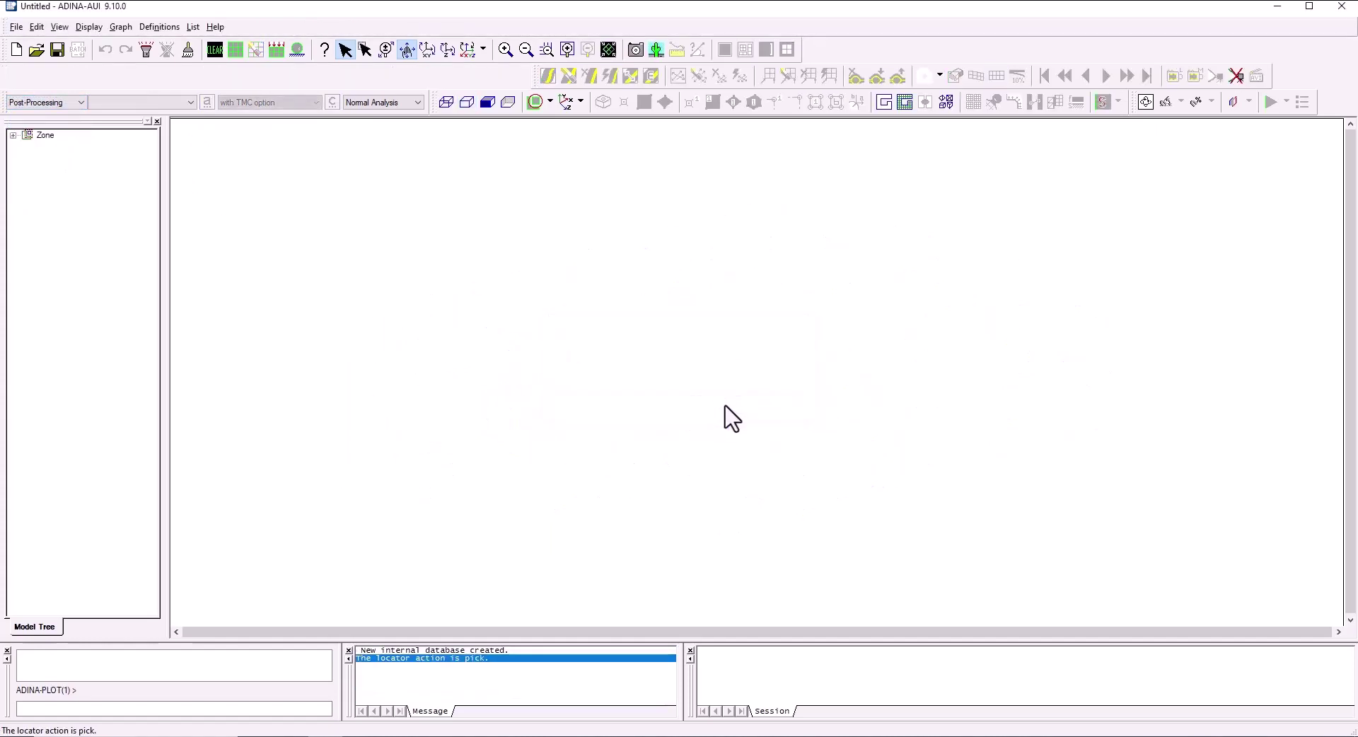
pyautogui.click(37, 52)
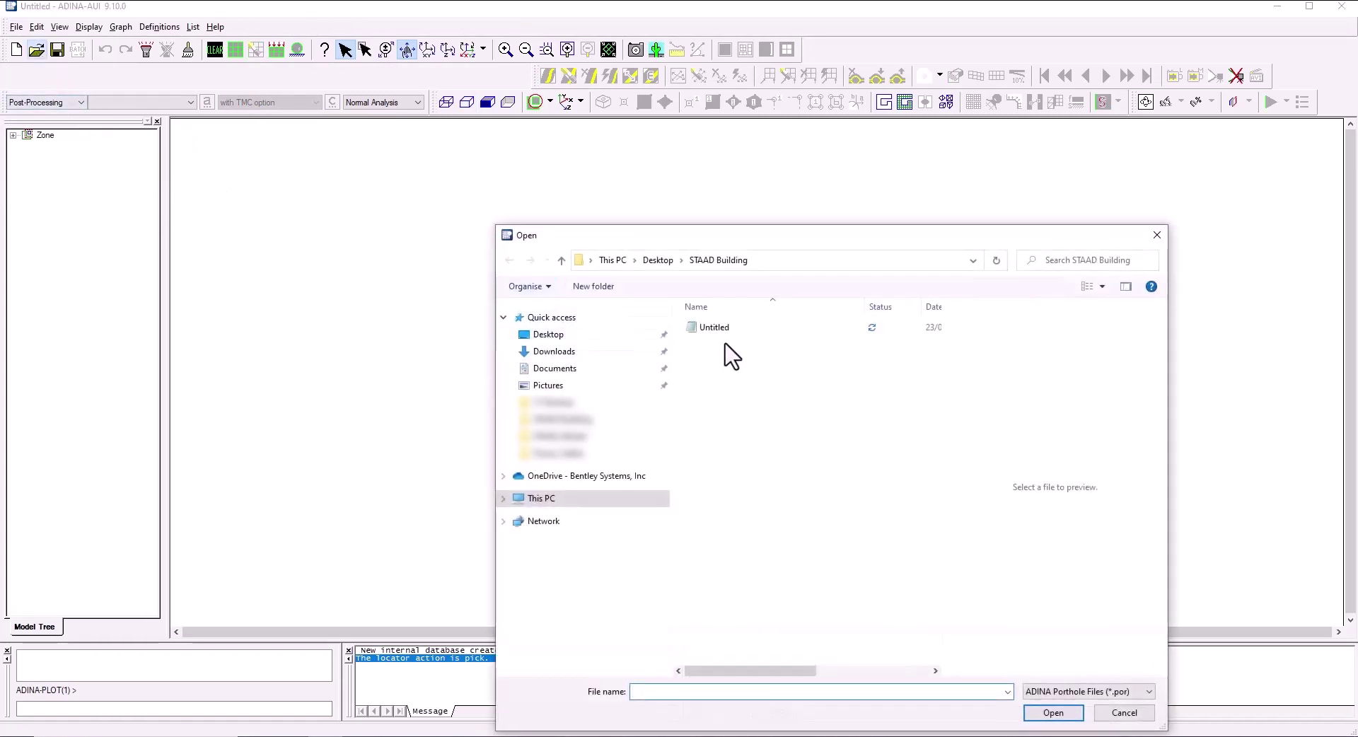
pyautogui.doubleClick(725, 329)
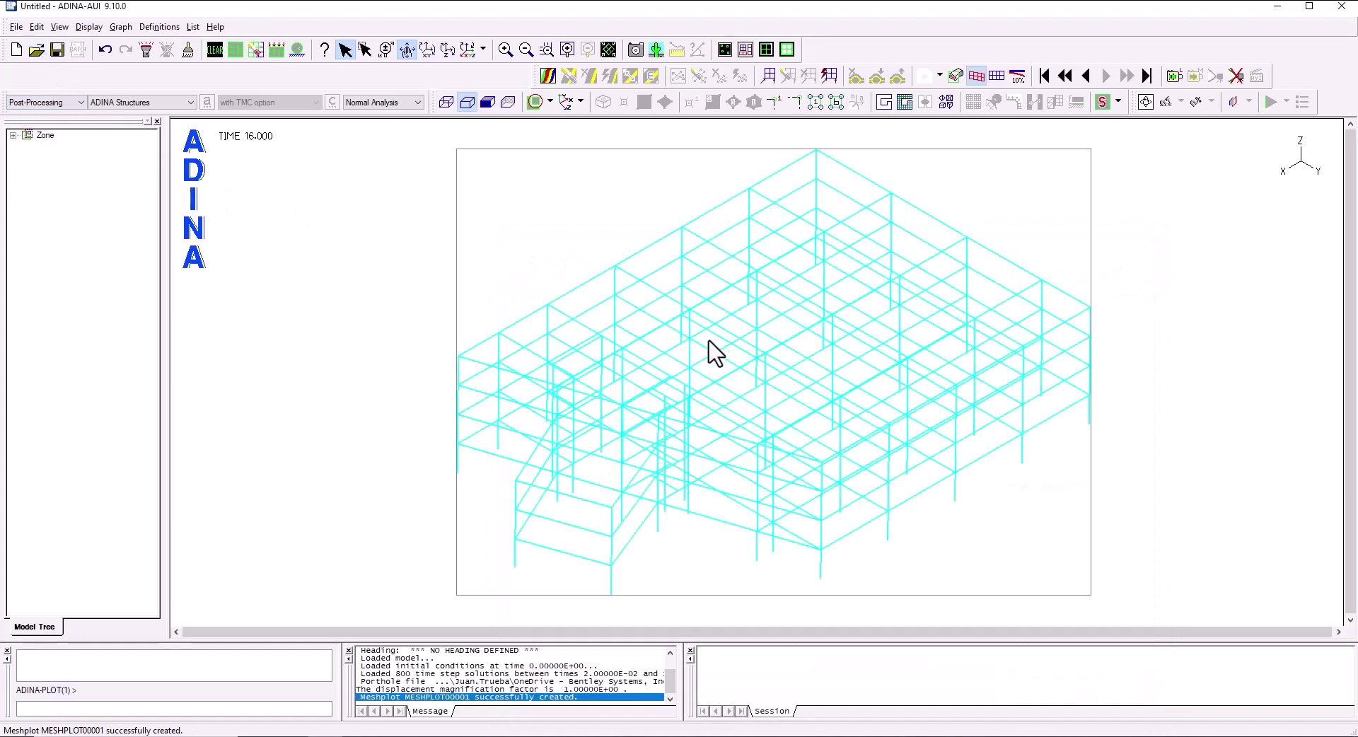
# Colour the WHOLE_MODEL zone violet-blue and show the mesh nodes as dots.
pyautogui.click(13, 136)
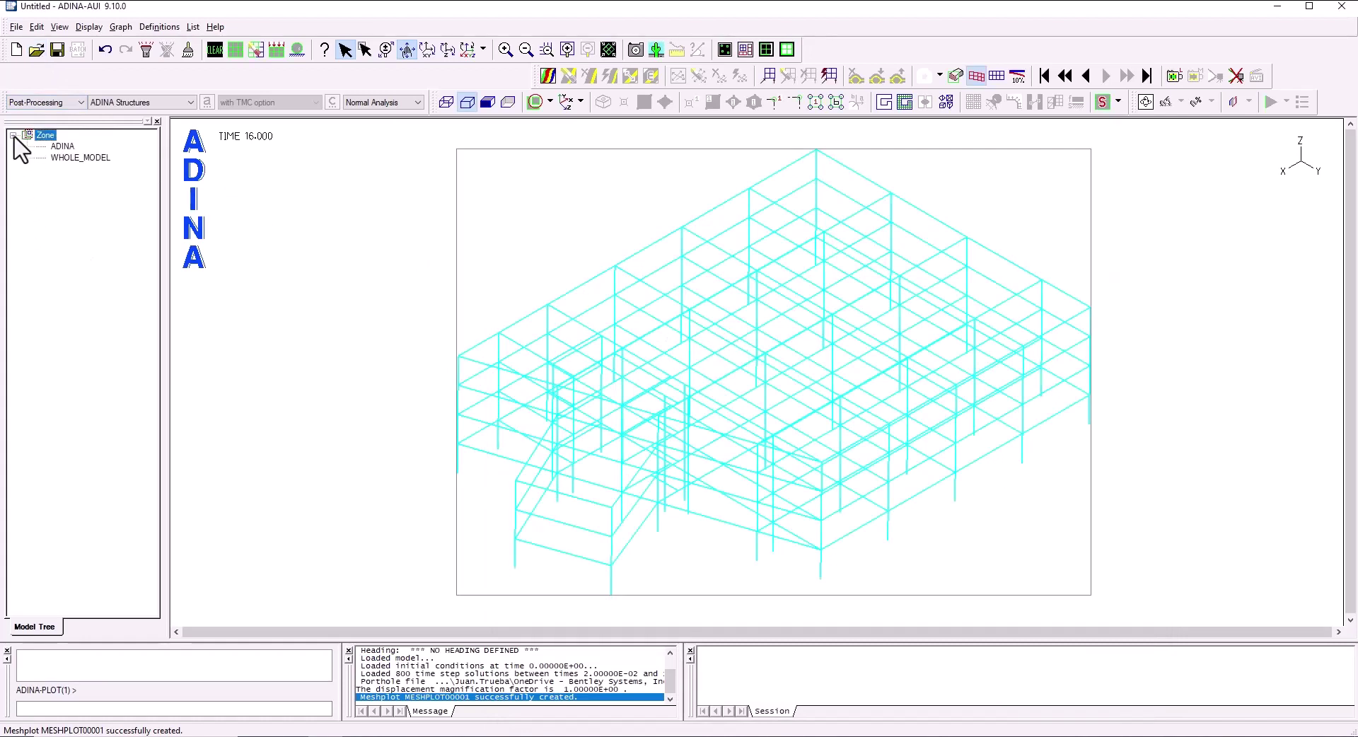
pyautogui.rightClick(60, 159)
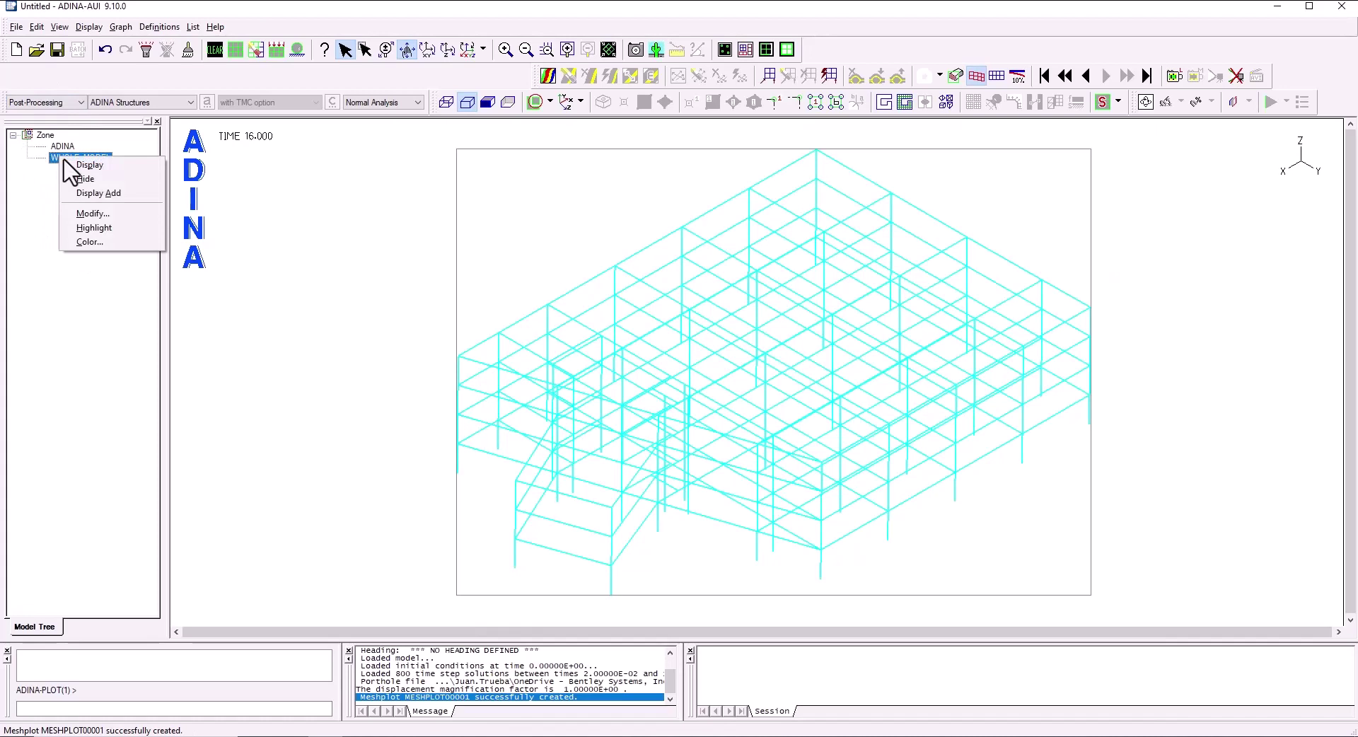
pyautogui.click(113, 243)
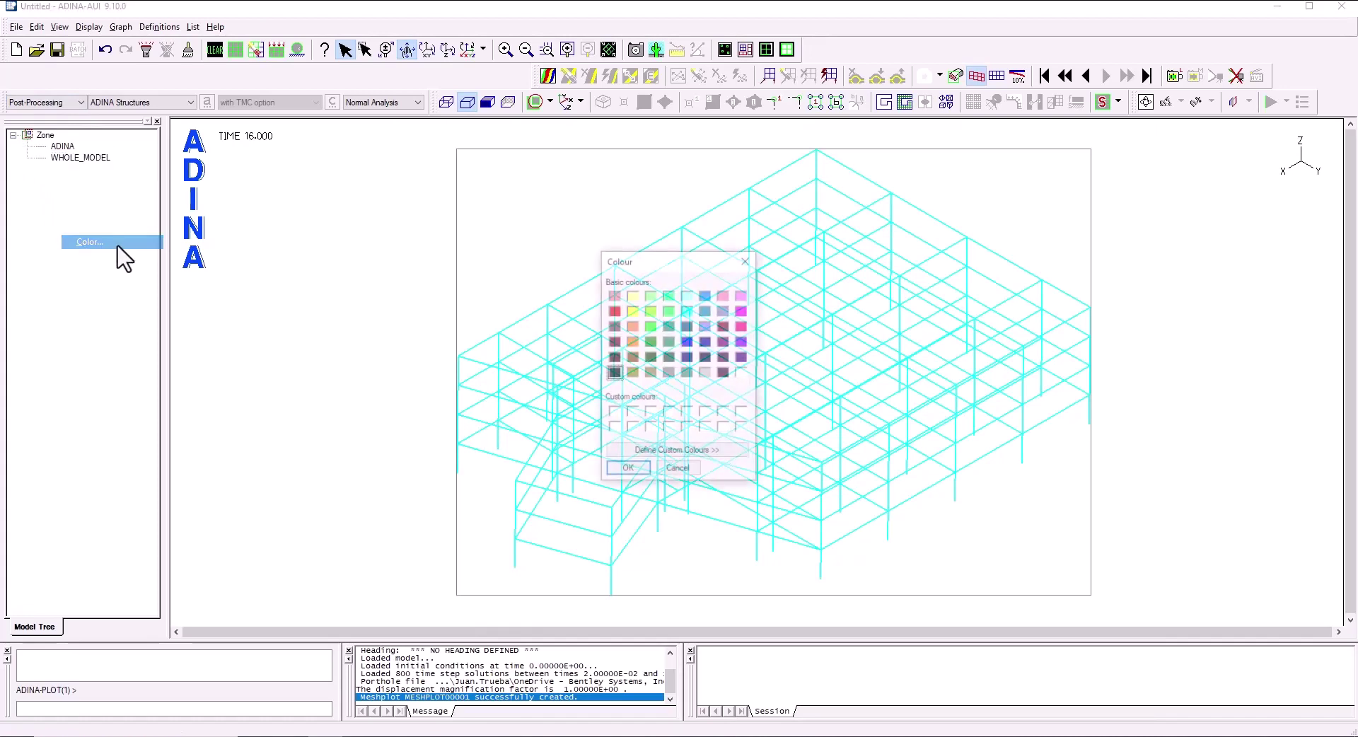
pyautogui.click(704, 326)
pyautogui.click(637, 471)
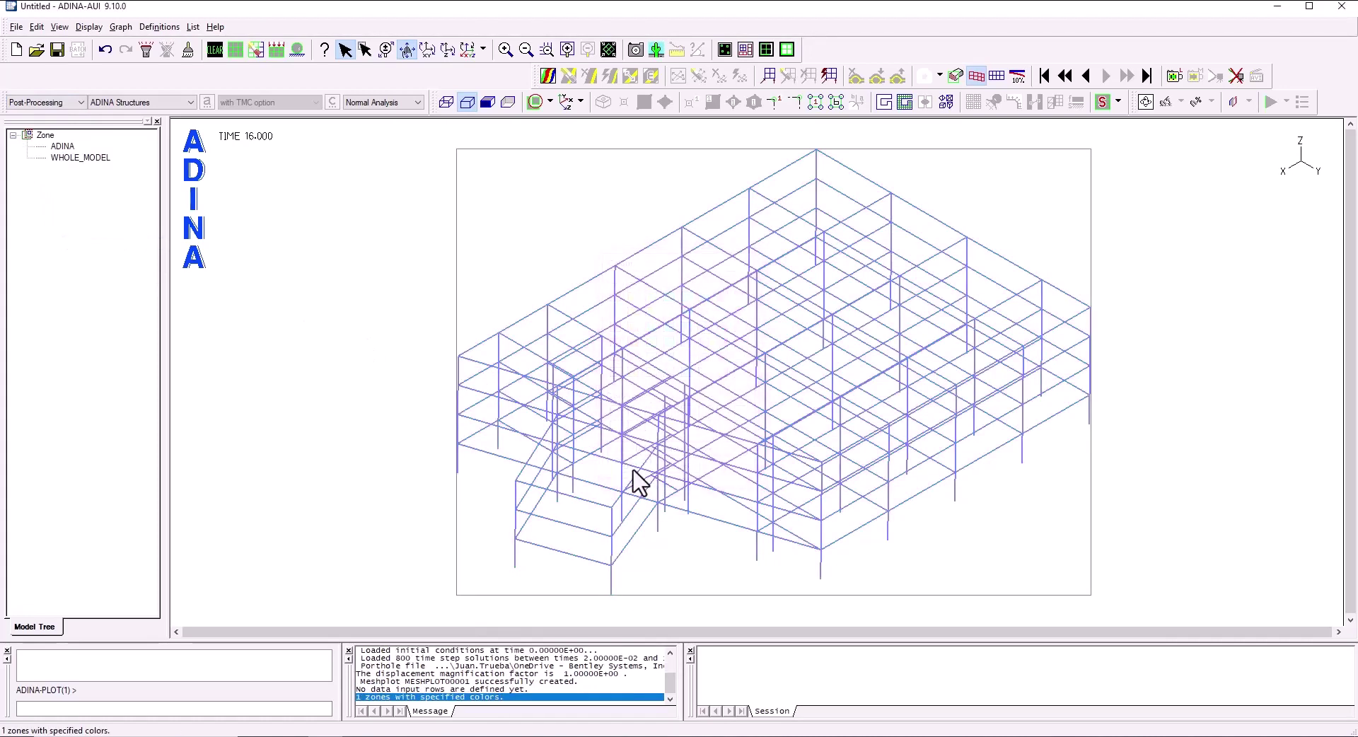
pyautogui.moveTo(730, 422); pyautogui.dragTo(744, 381)
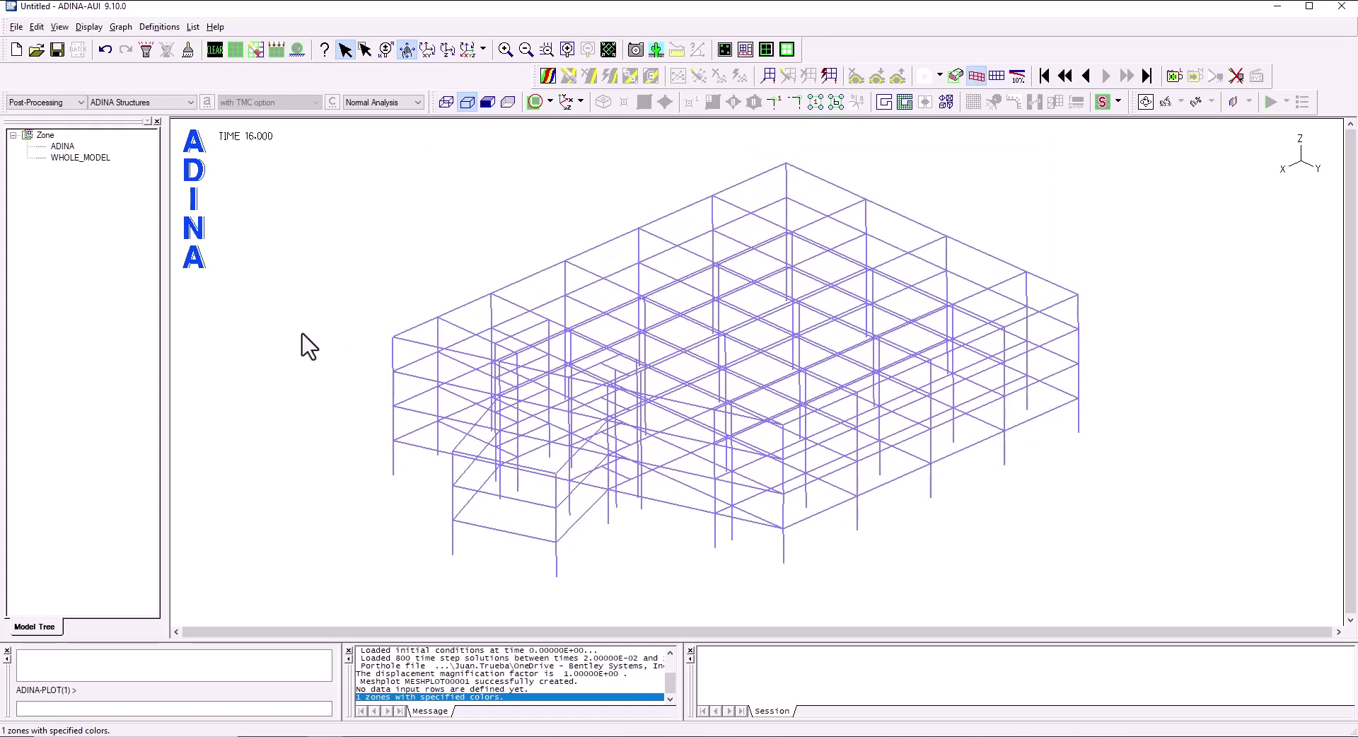
pyautogui.click(795, 104)
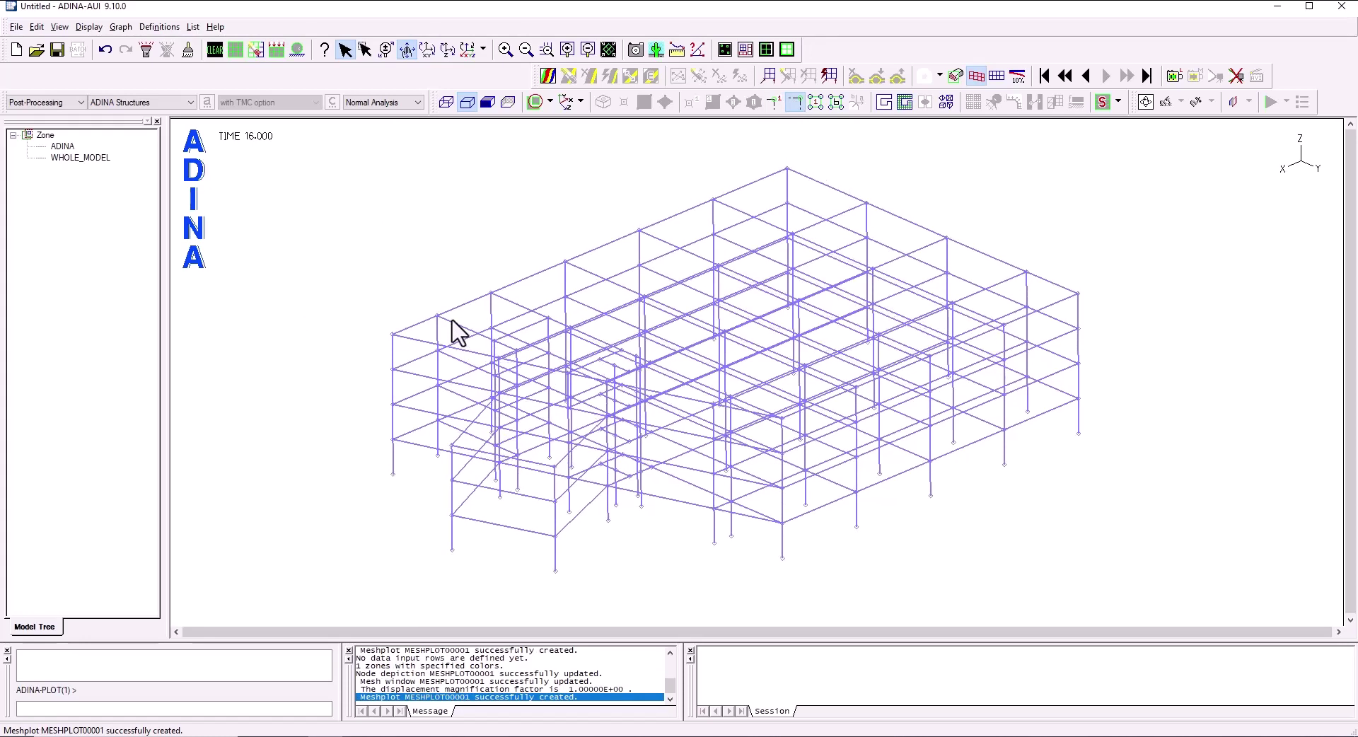
# Set the mesh plot's displacement magnification factor to 10 in Model Depiction.
pyautogui.click(257, 51)
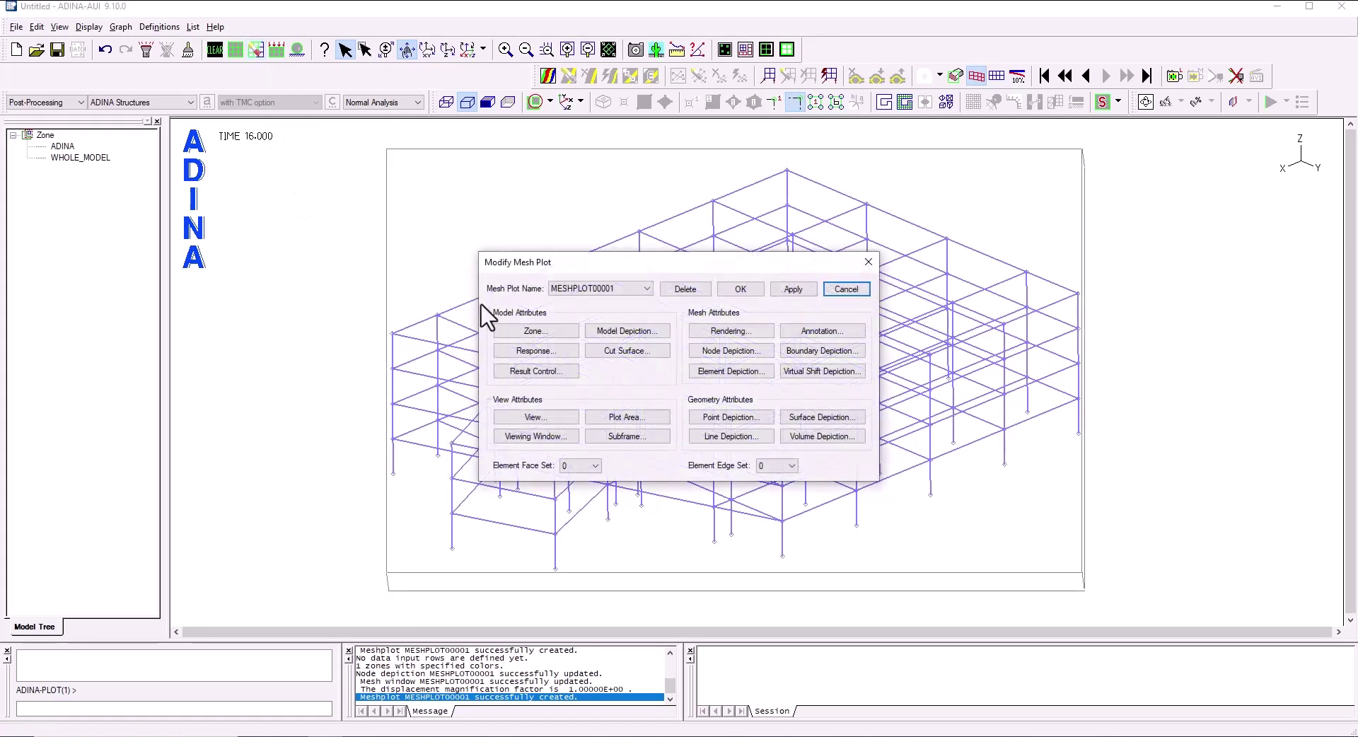
pyautogui.click(637, 334)
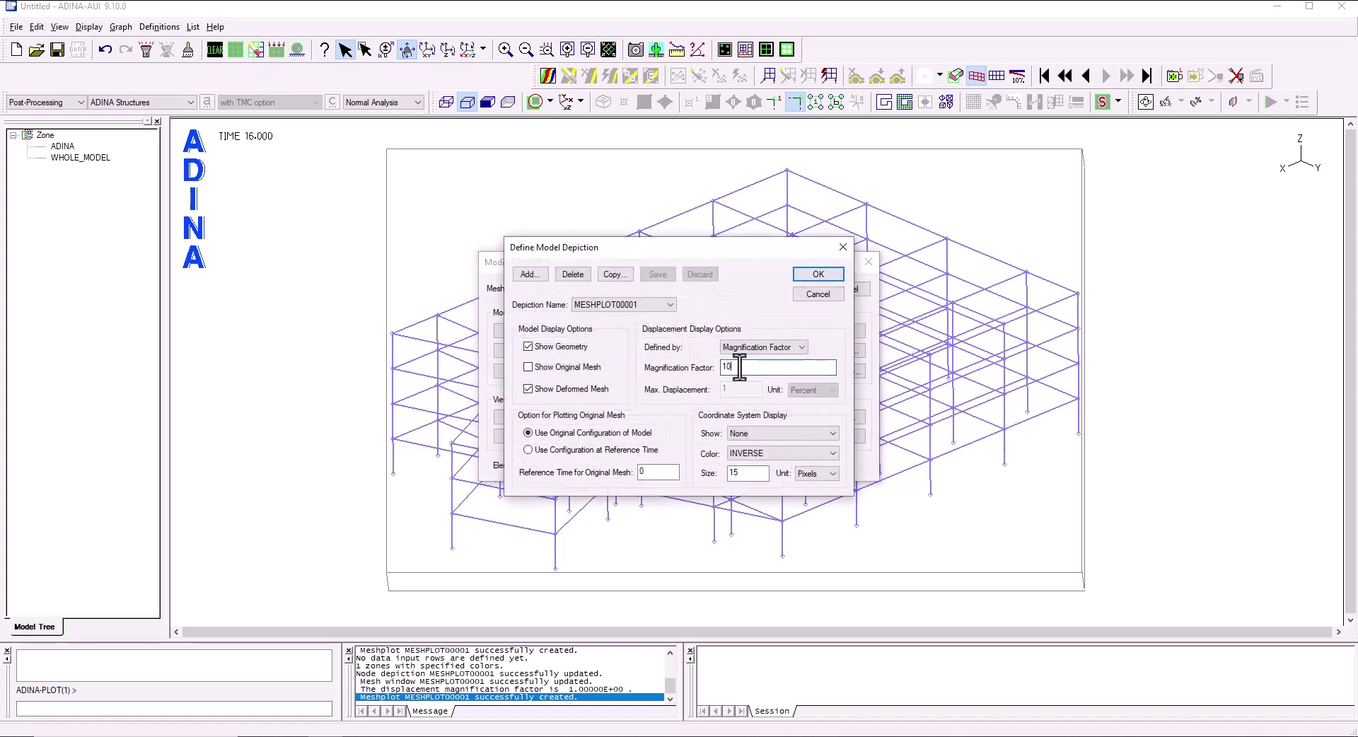
pyautogui.click(817, 274)
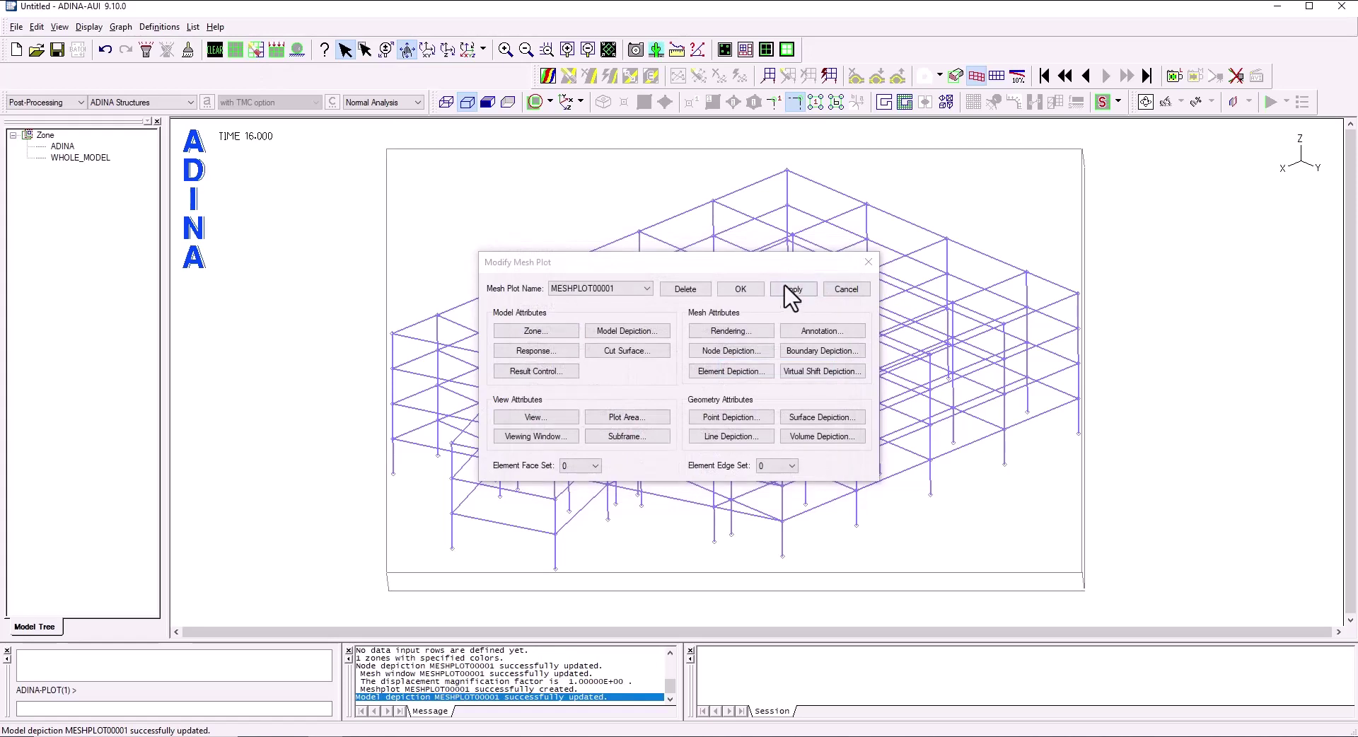
pyautogui.click(745, 292)
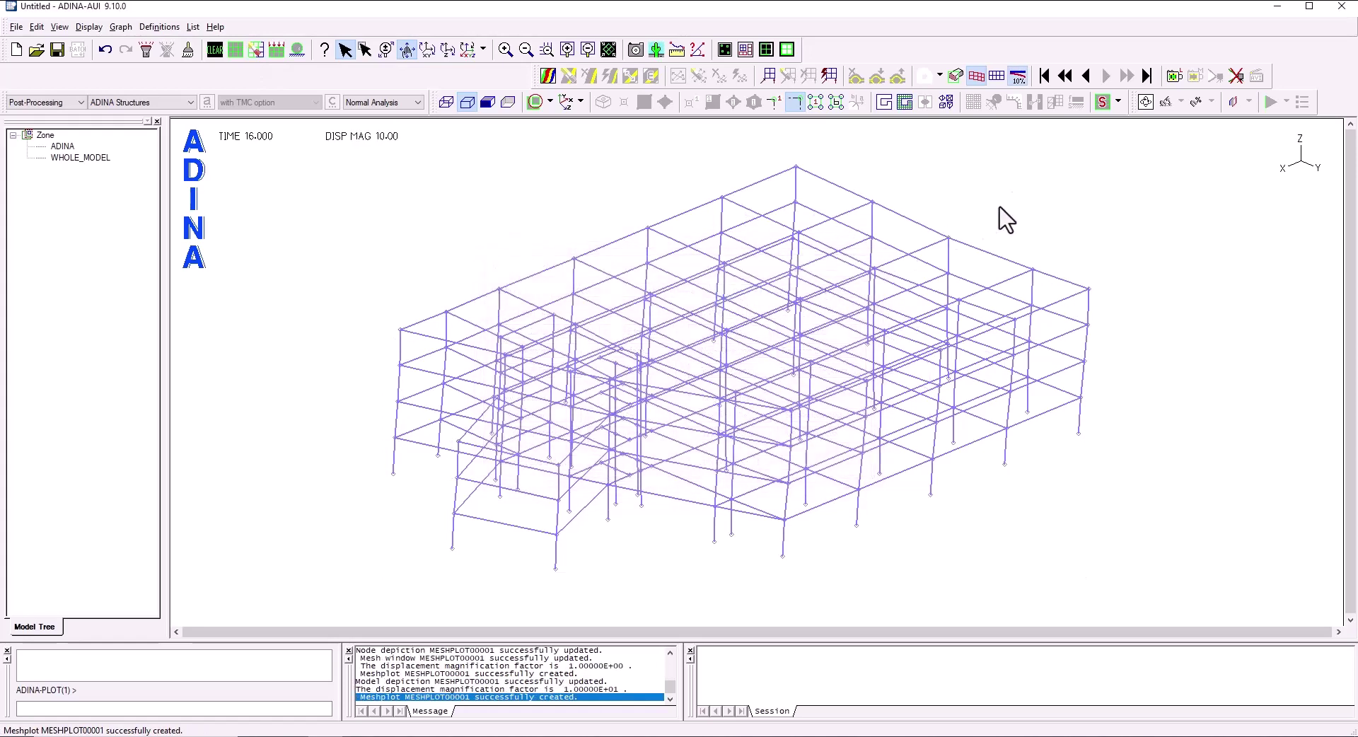
# Go to the first solution time, then step forward through the results to TIME 1.820.
pyautogui.click(1045, 76)
pyautogui.click(1126, 76)
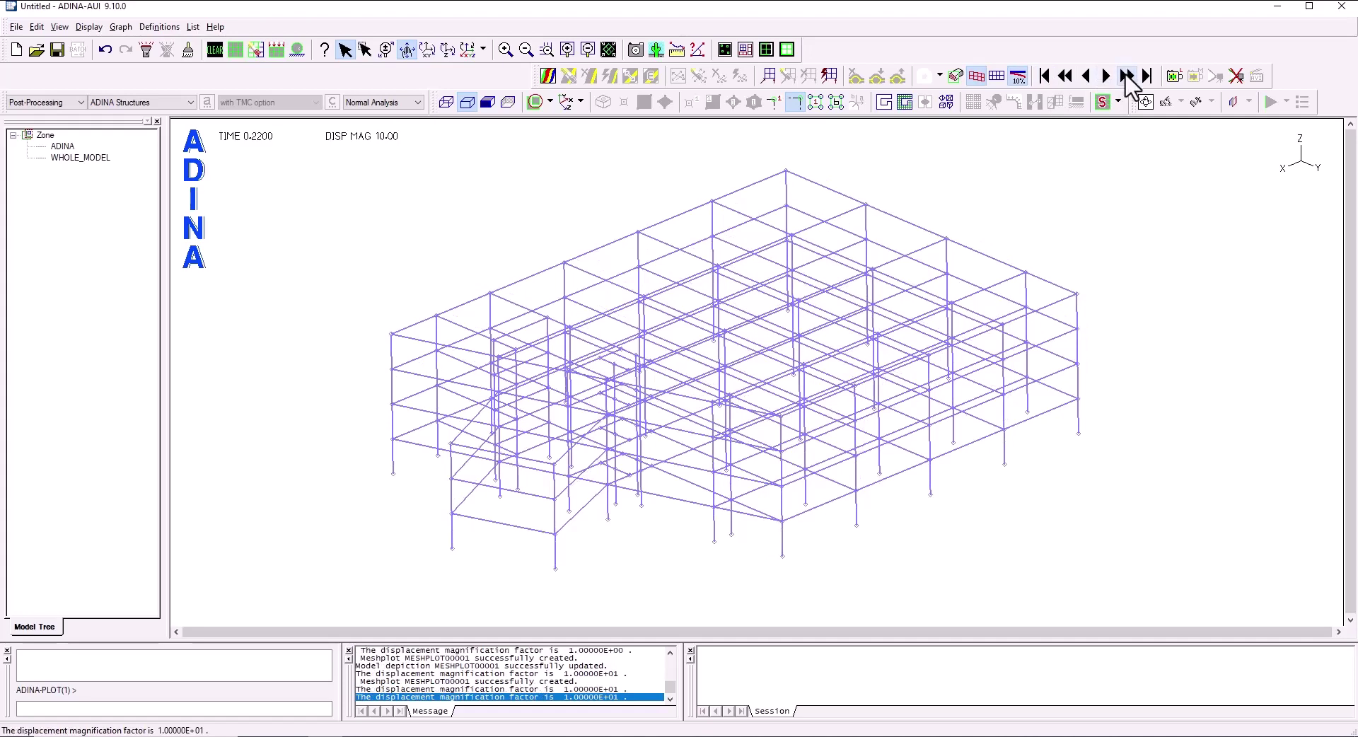
pyautogui.click(1125, 75)
pyautogui.click(1125, 76)
pyautogui.click(1126, 76)
pyautogui.click(1125, 76)
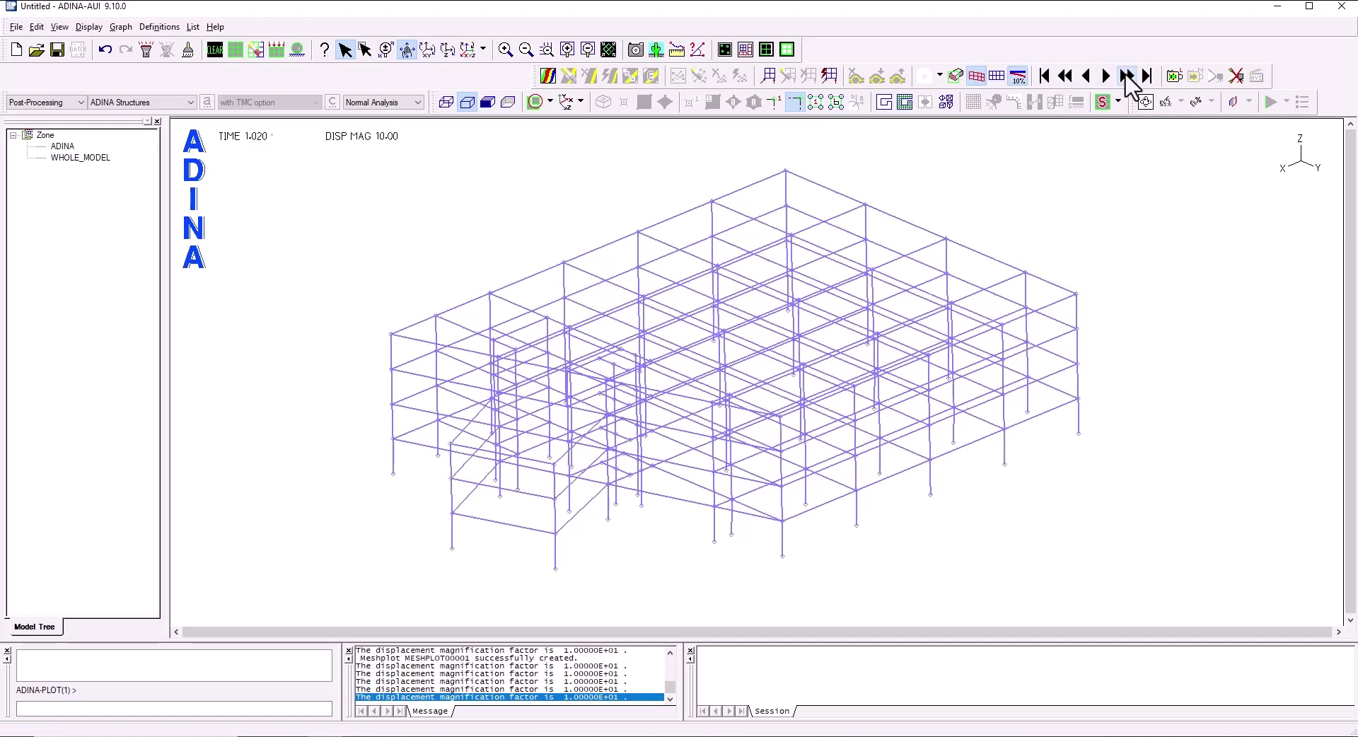
pyautogui.click(1125, 75)
pyautogui.click(1126, 75)
pyautogui.click(1126, 75)
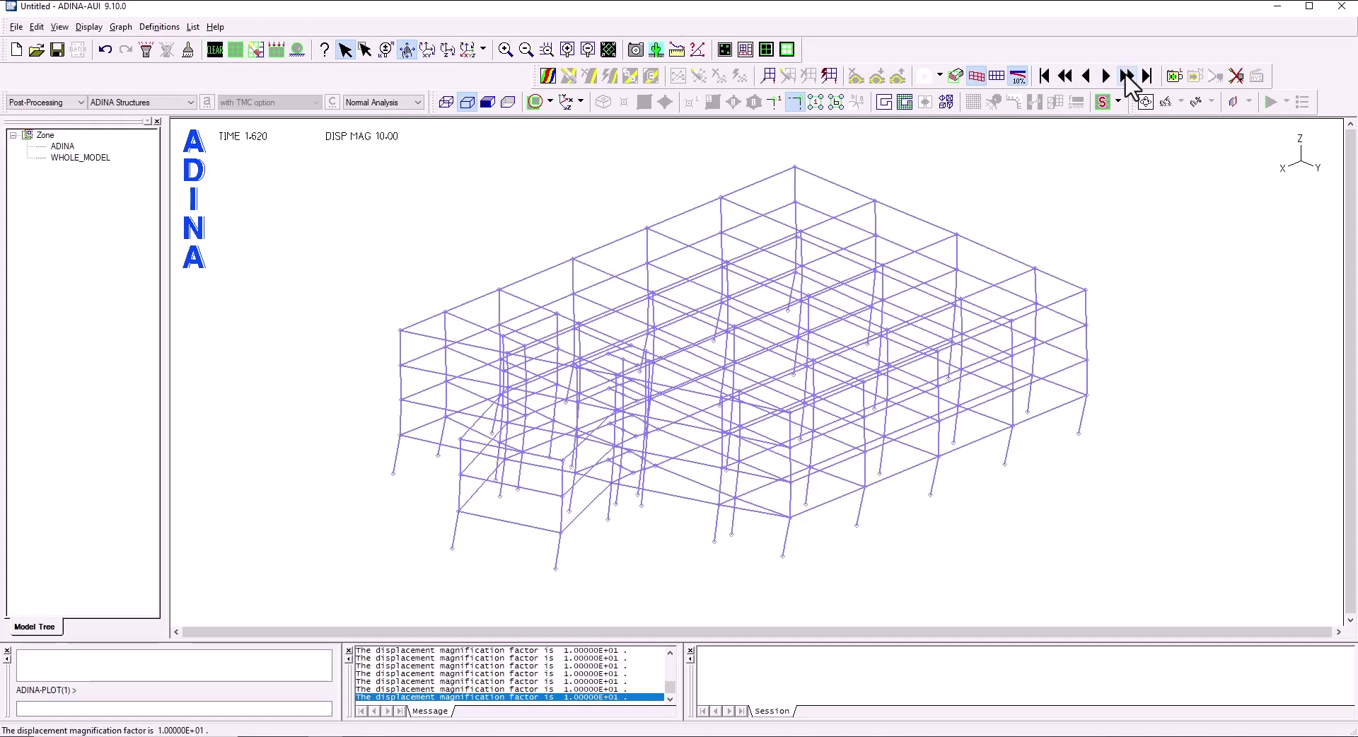
pyautogui.click(1126, 76)
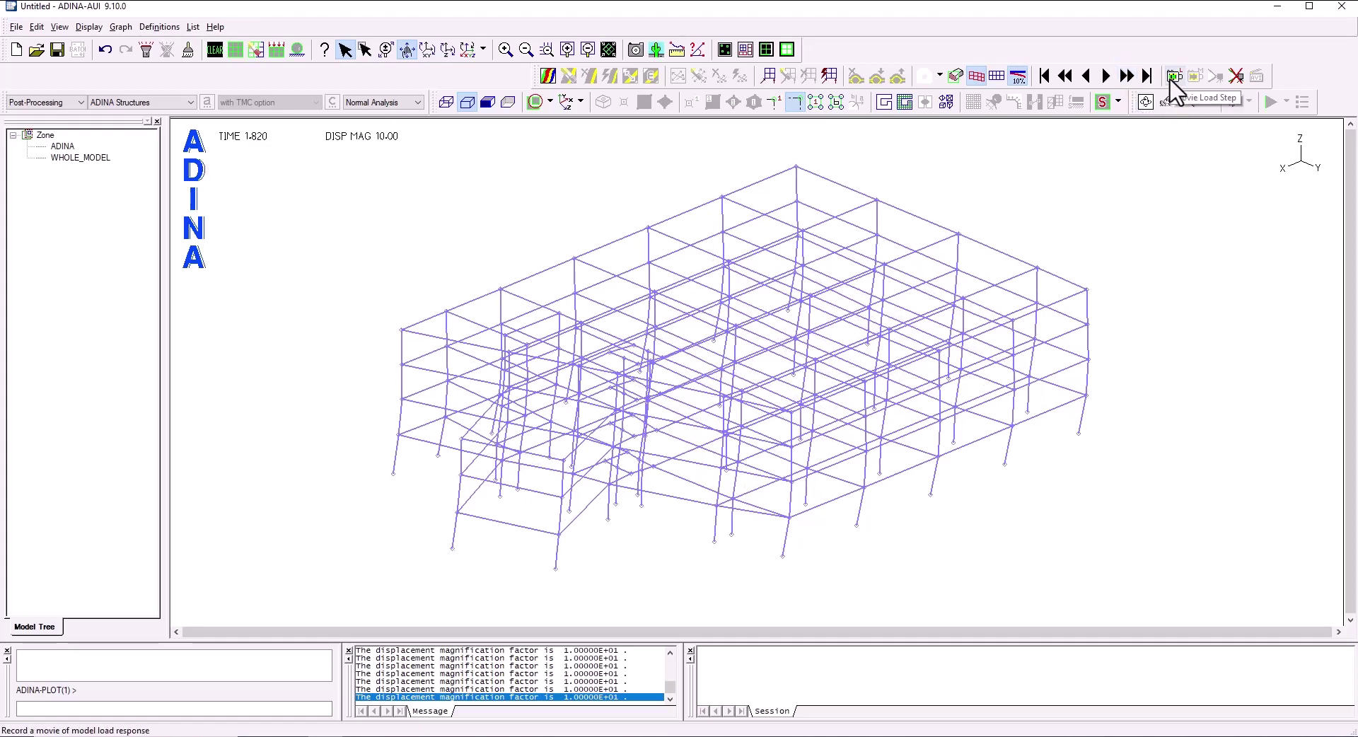
# Record the load-step movie and choose the Desktop > STAAD Building folder for saving.
pyautogui.click(1173, 77)
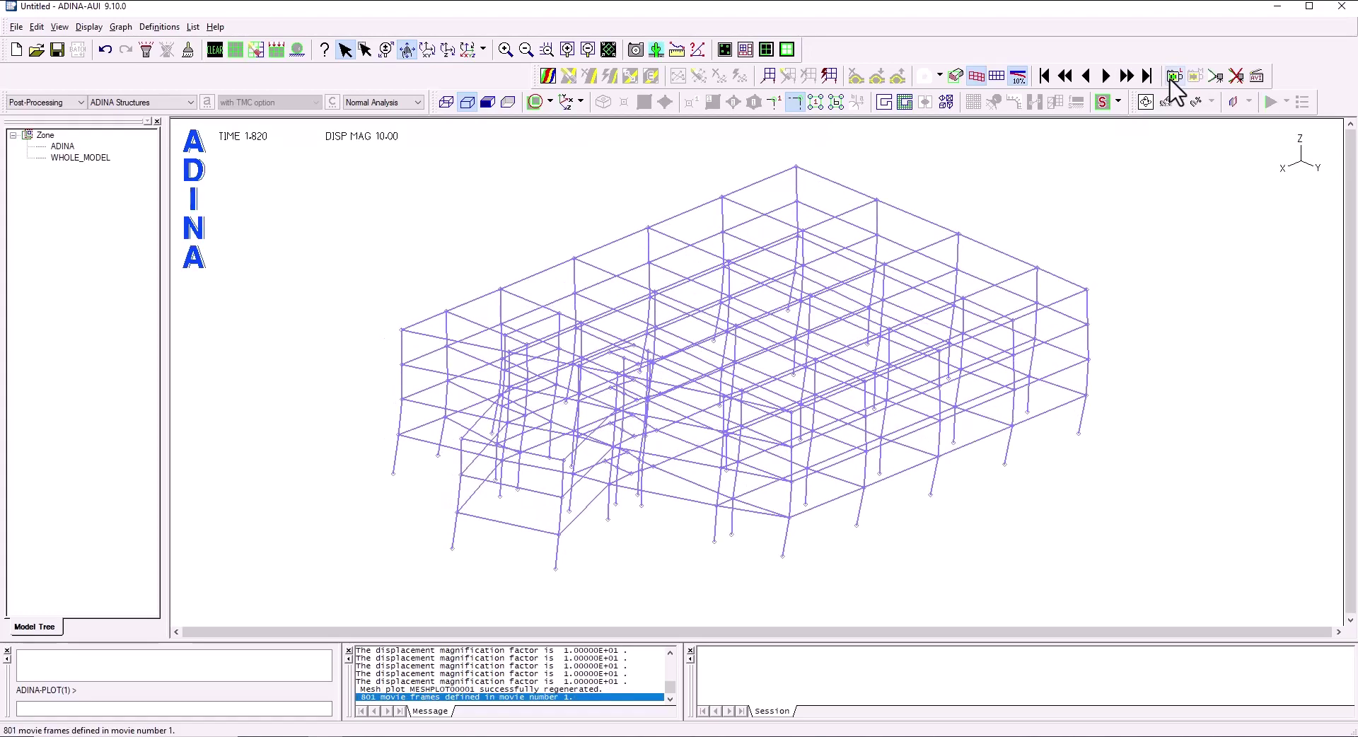
pyautogui.click(1256, 76)
pyautogui.click(520, 289)
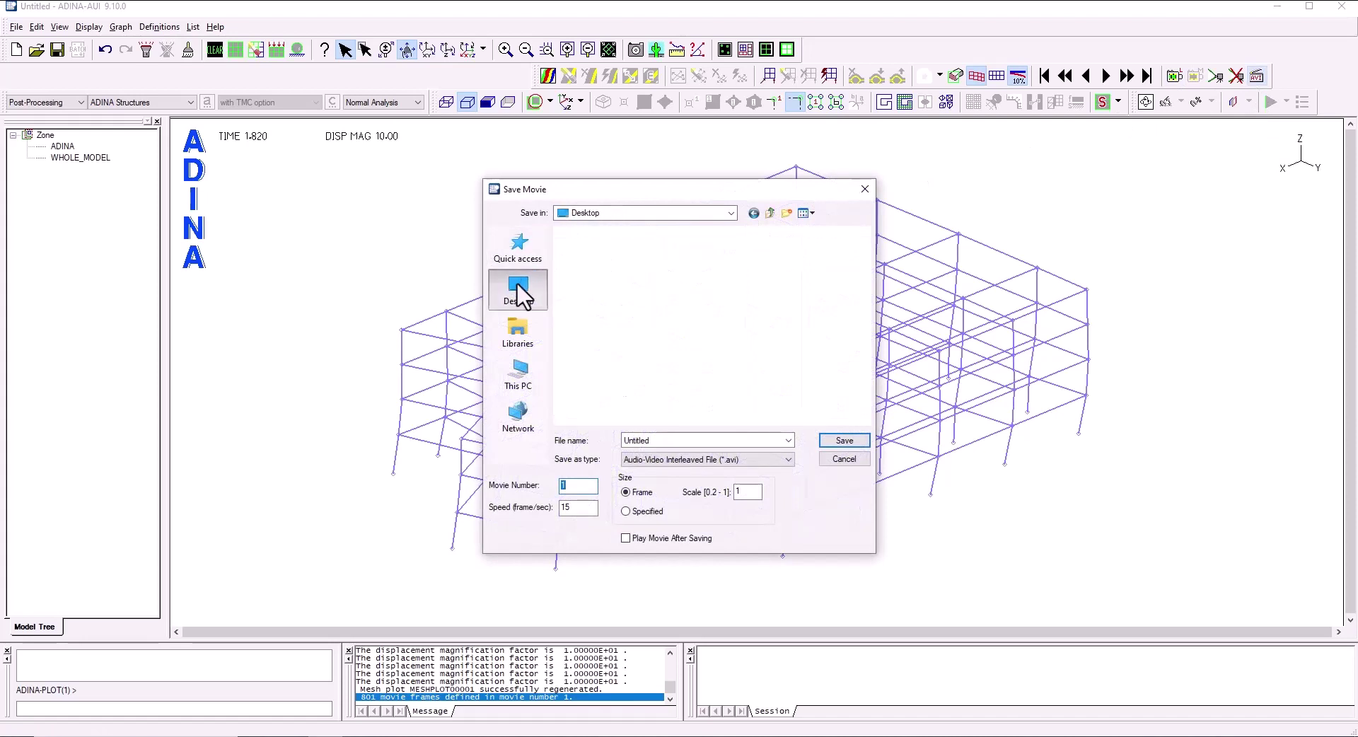
pyautogui.scroll(-2, 628, 358)
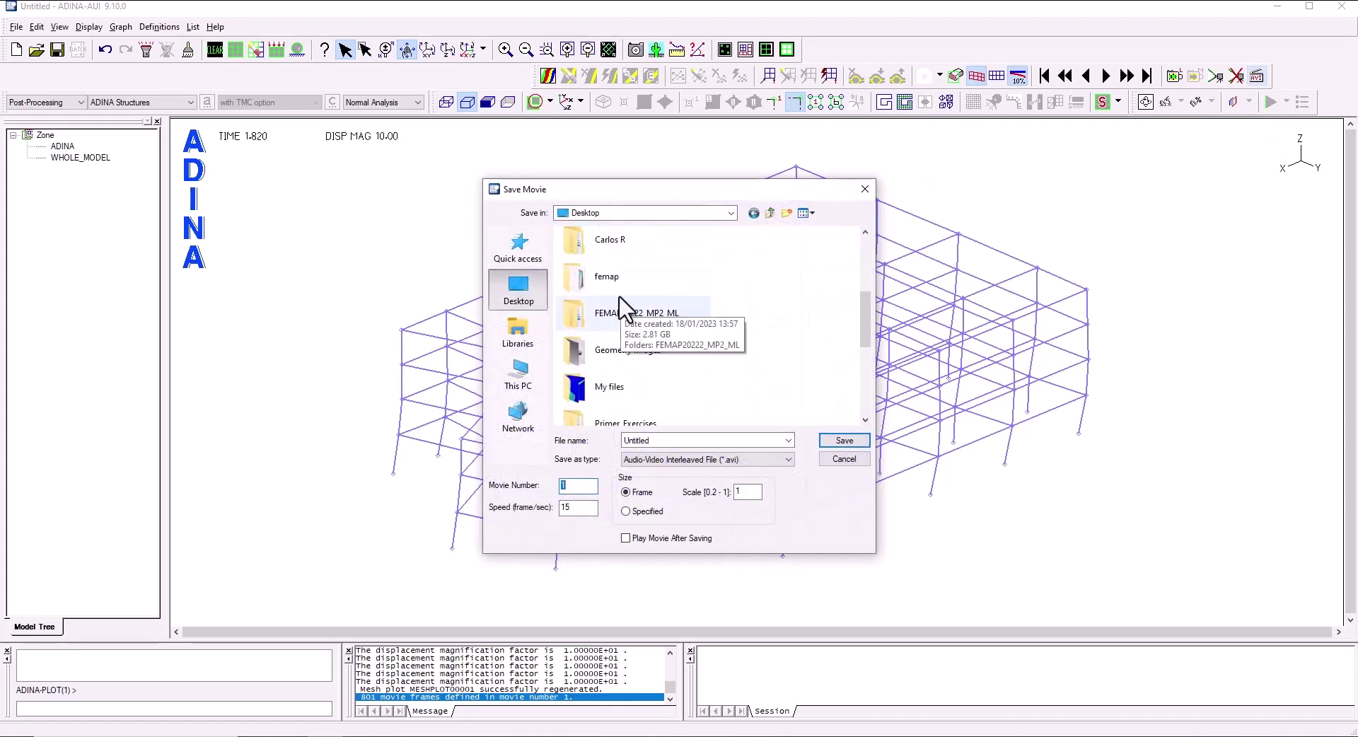
pyautogui.scroll(-3, 629, 291)
pyautogui.doubleClick(628, 284)
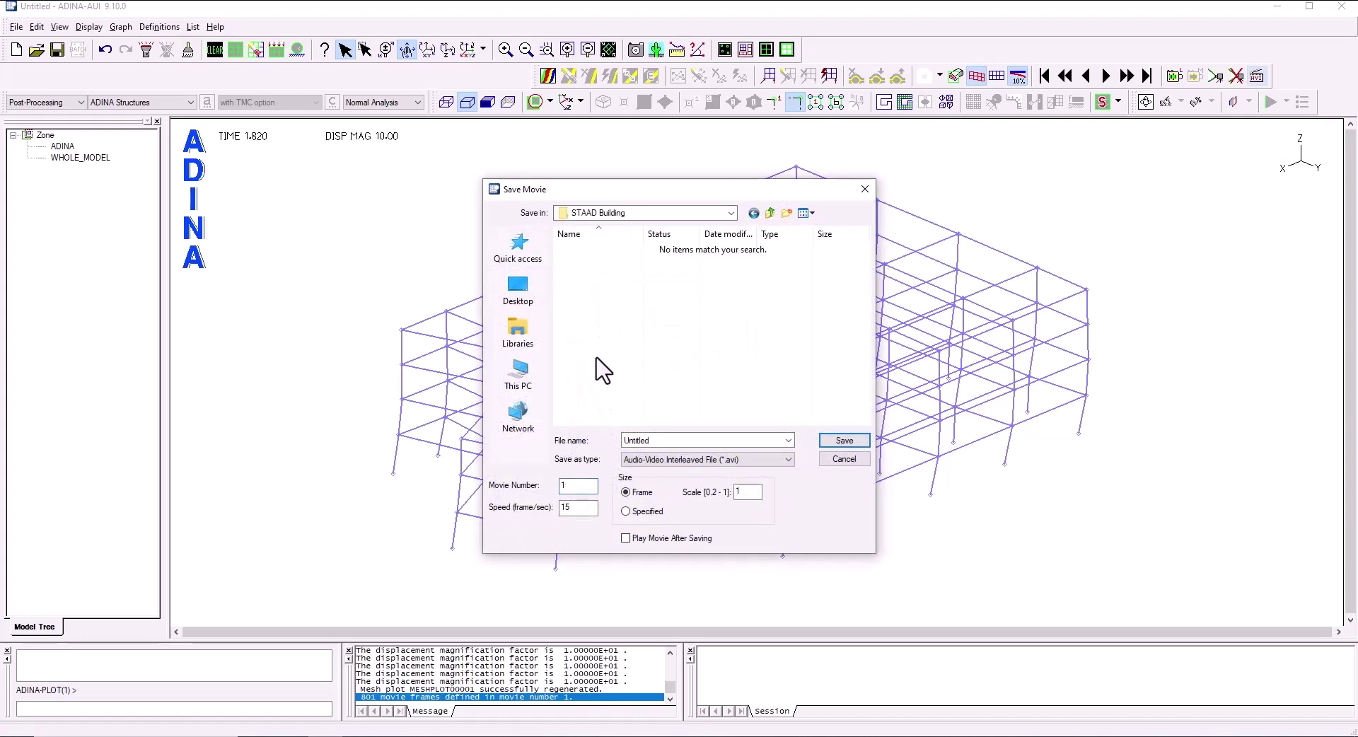
# Set the movie speed, save the Untitled AVI, and open it from the STAAD Building folder.
pyautogui.moveTo(581, 508); pyautogui.dragTo(561, 504)
pyautogui.click(838, 442)
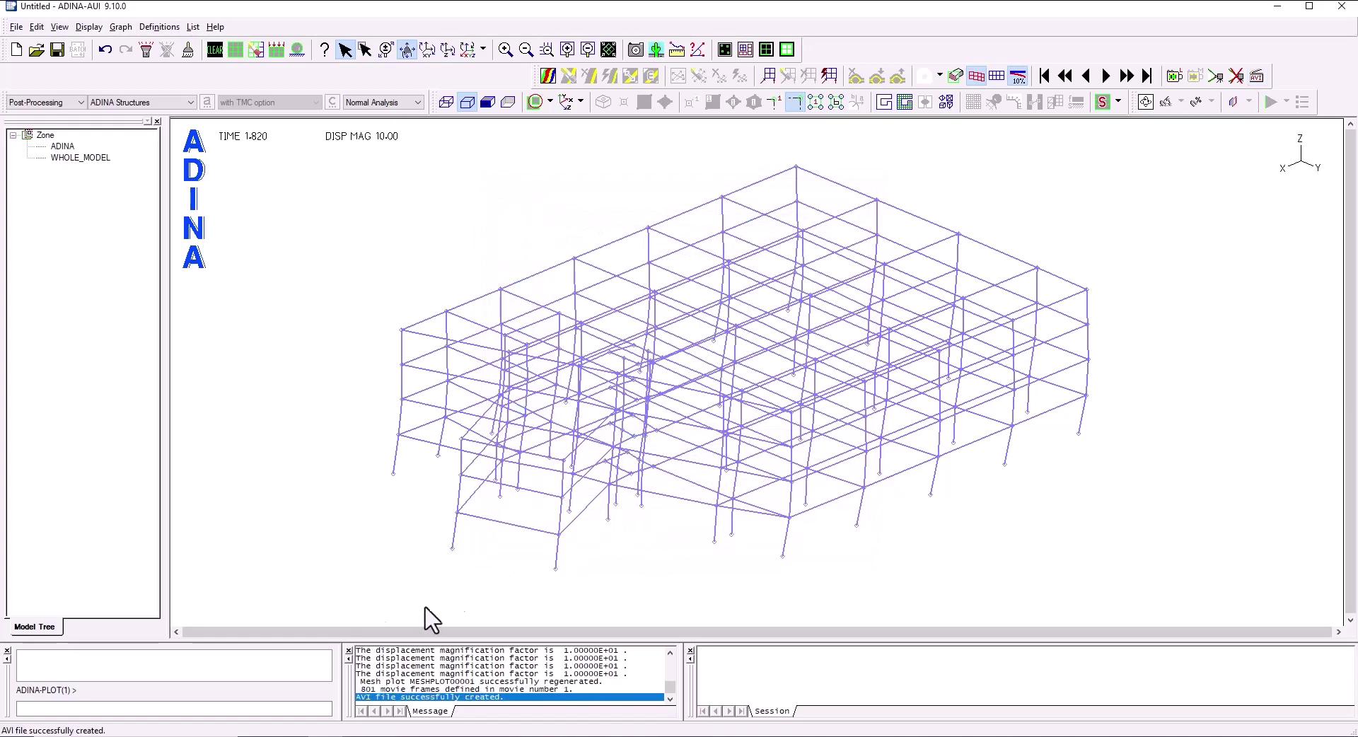
pyautogui.hotkey('alt', 'Tab')
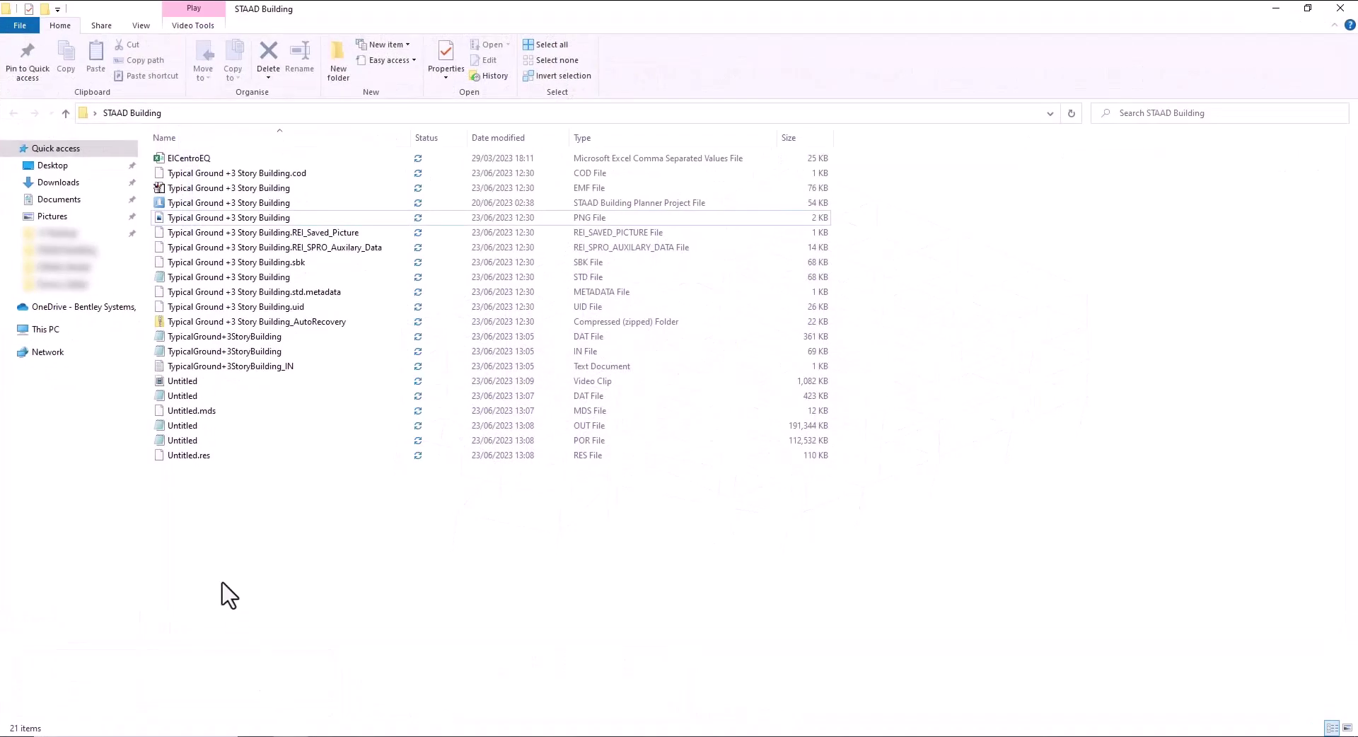
pyautogui.doubleClick(198, 383)
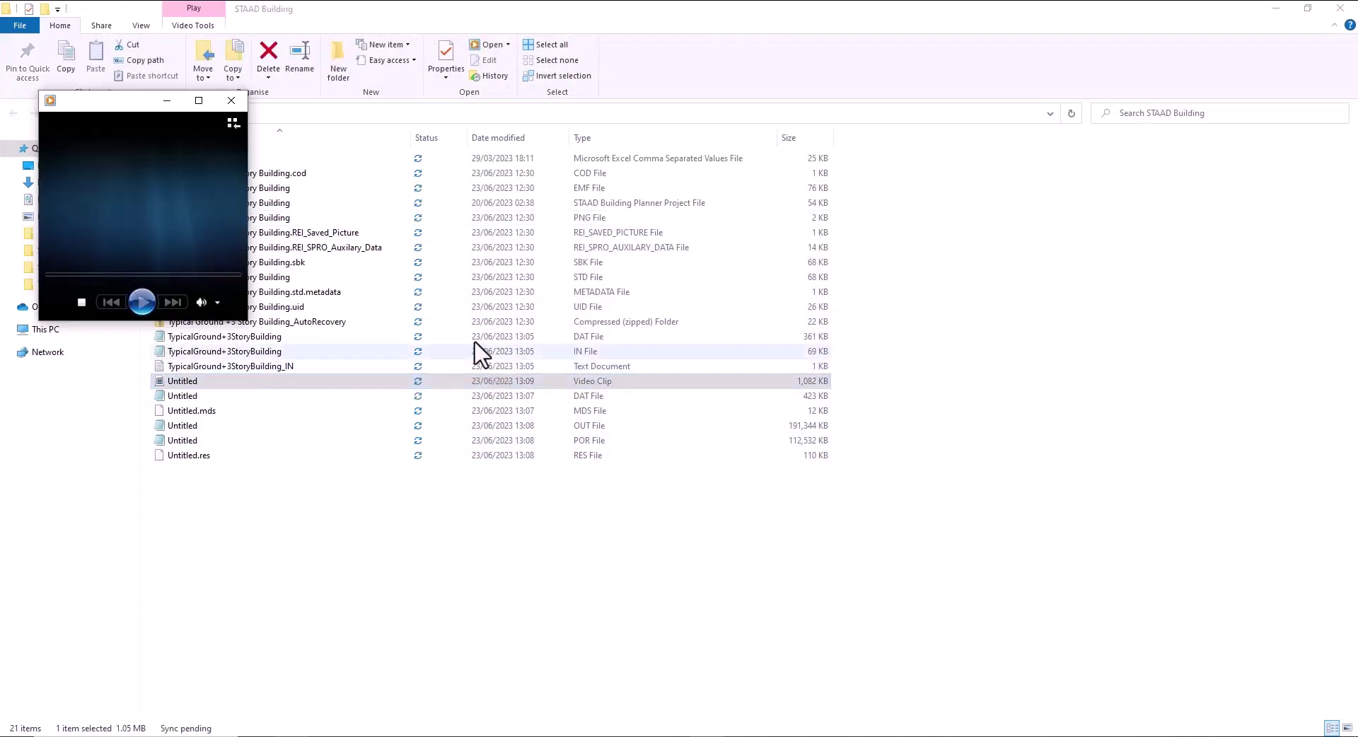
# Switch the Untitled clip to full-screen playback of the deformed frame animation.
pyautogui.doubleClick(418, 322)
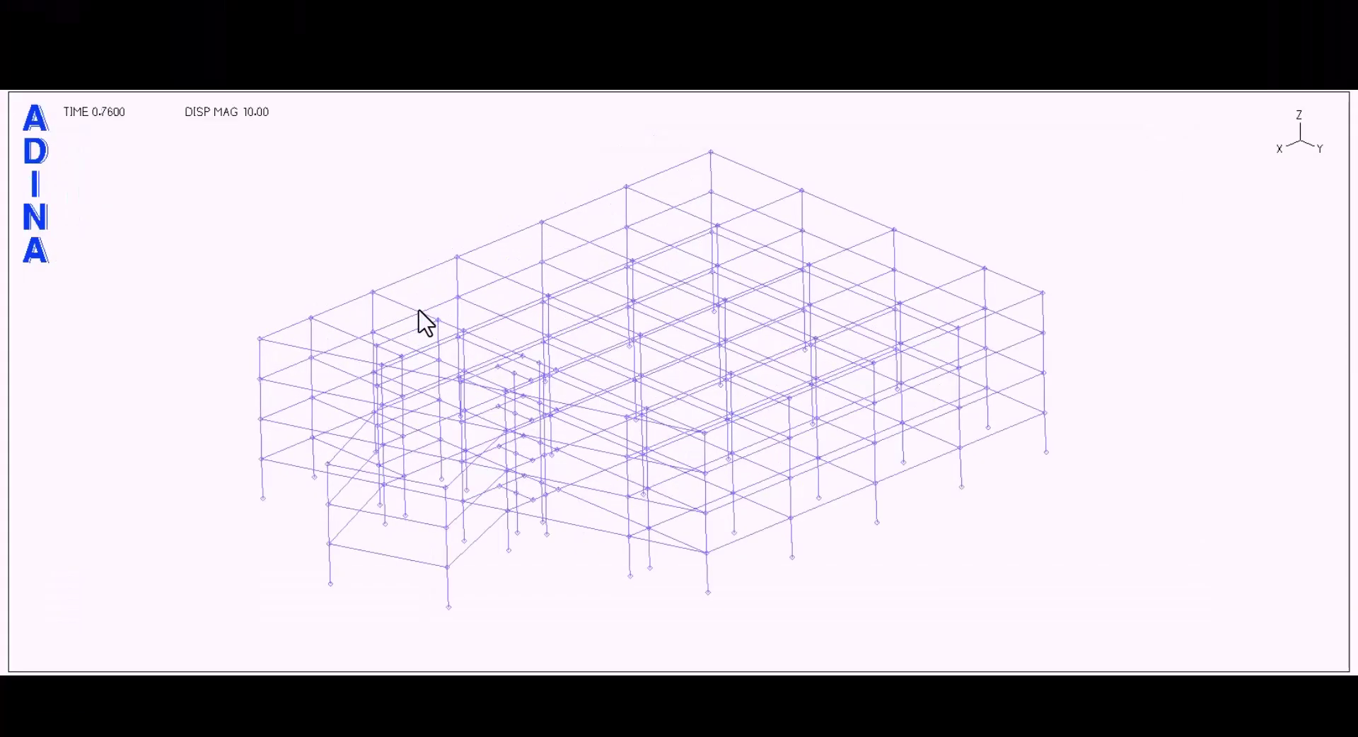